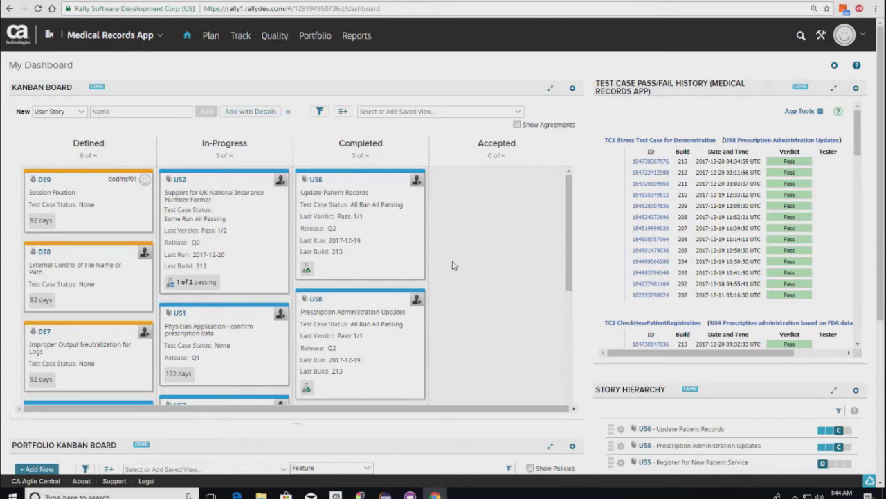
Step: Open user story US14 from the Kanban board's Defined column and review its description and task list
scroll(571, 286, down, 2)
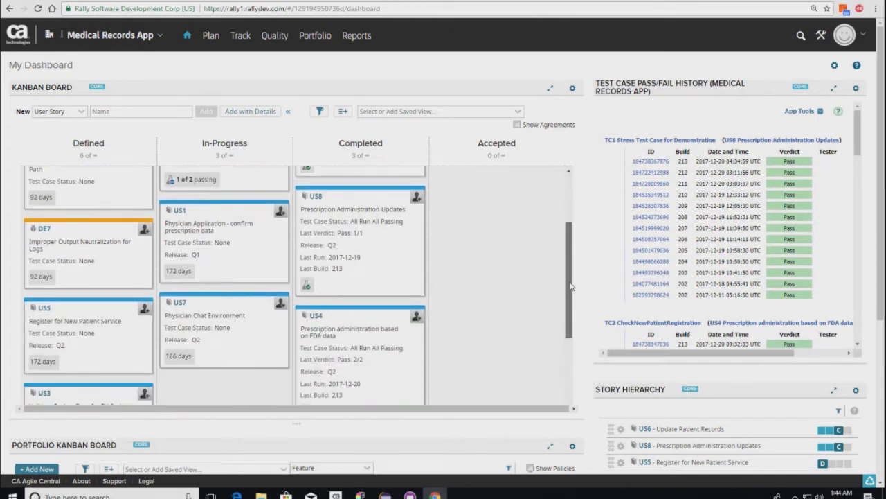
scroll(571, 286, down, 3)
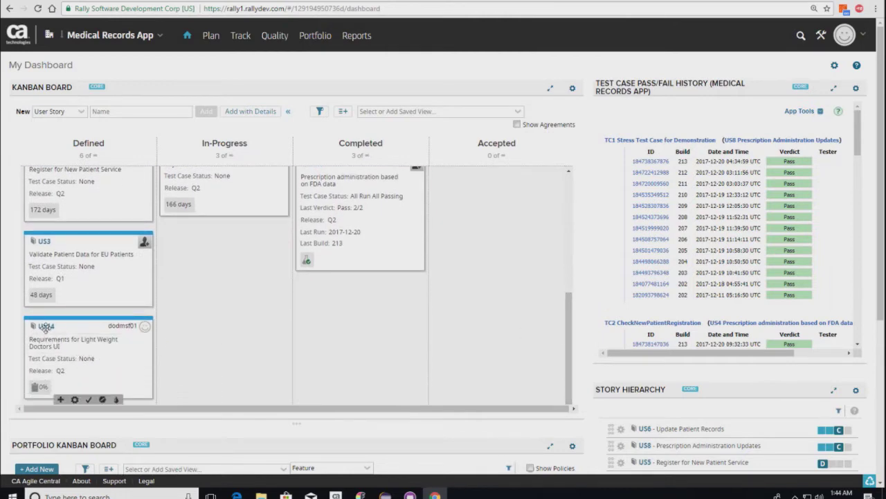
click(46, 327)
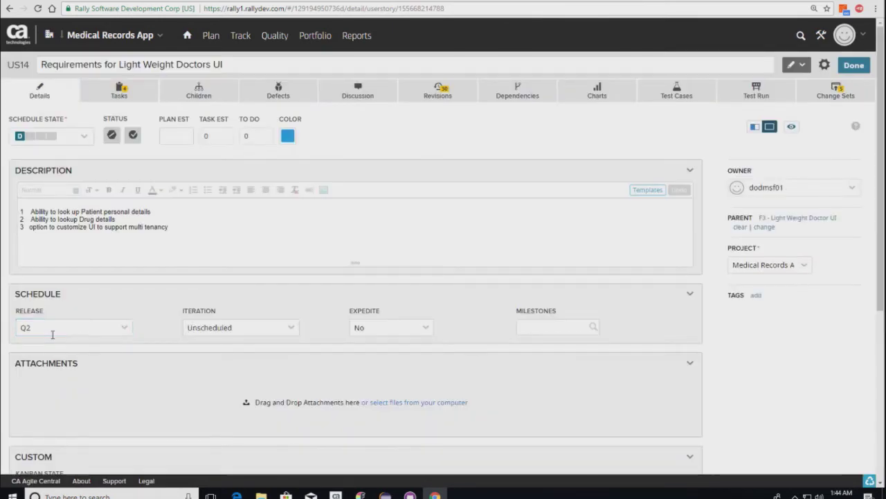
click(103, 212)
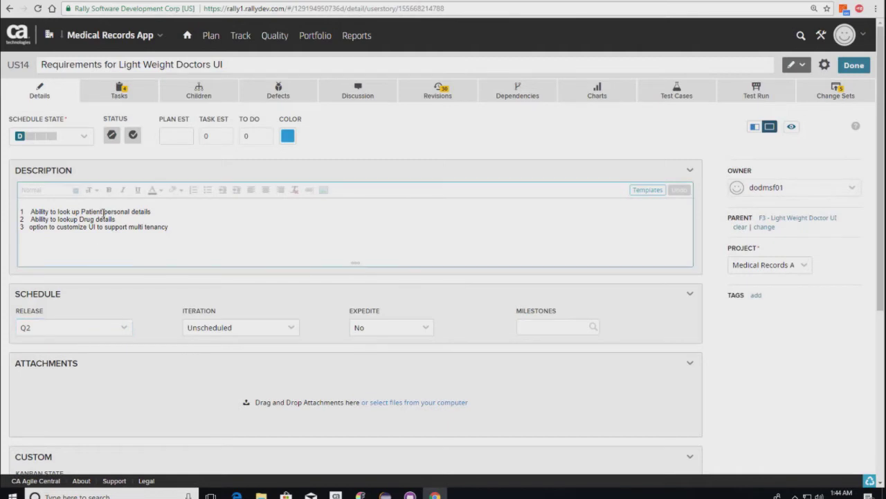
click(121, 97)
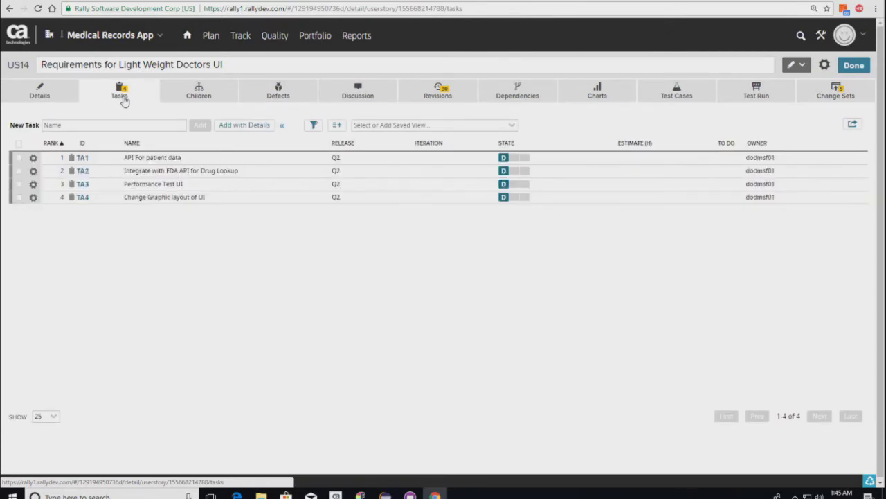
click(220, 252)
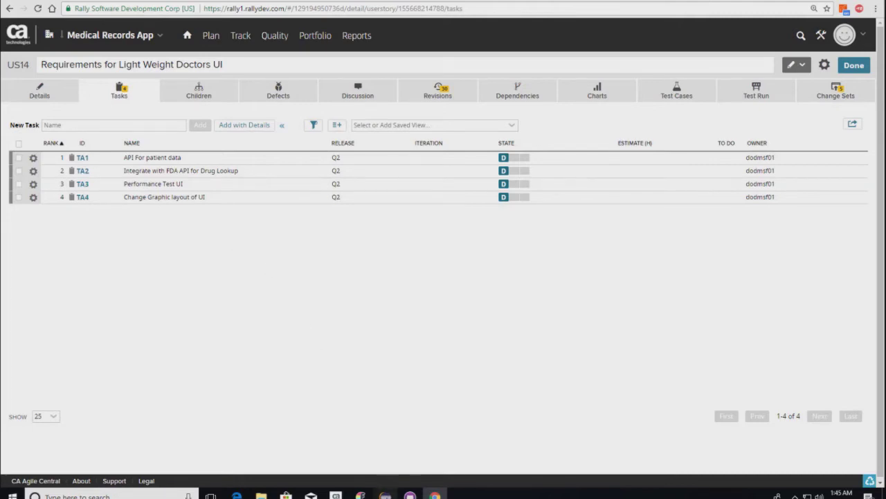
Step: Switch to Eclipse, collapse the WebGoat-5.2 project, and open task TA4 of user story US14 from the stories assigned to me
click(385, 494)
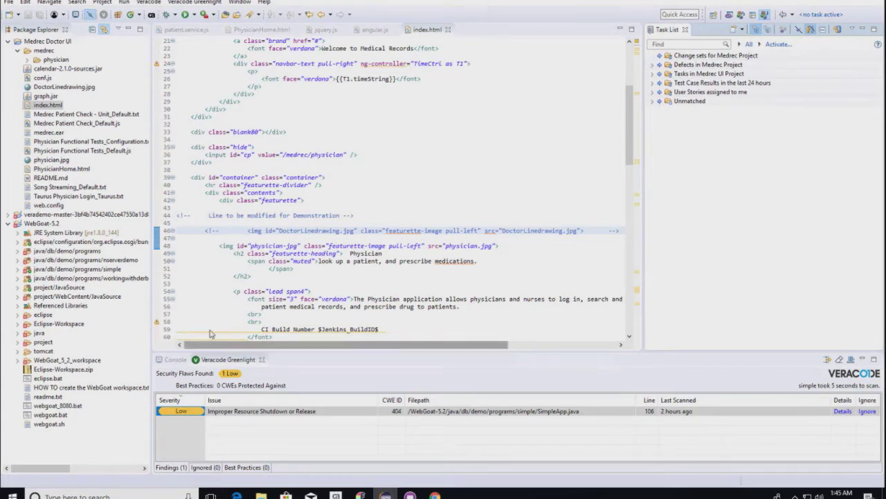
click(9, 223)
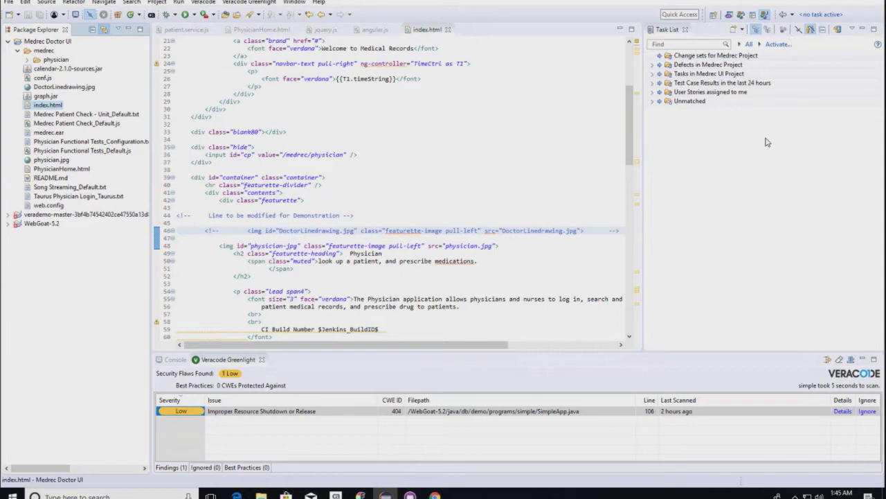
click(651, 92)
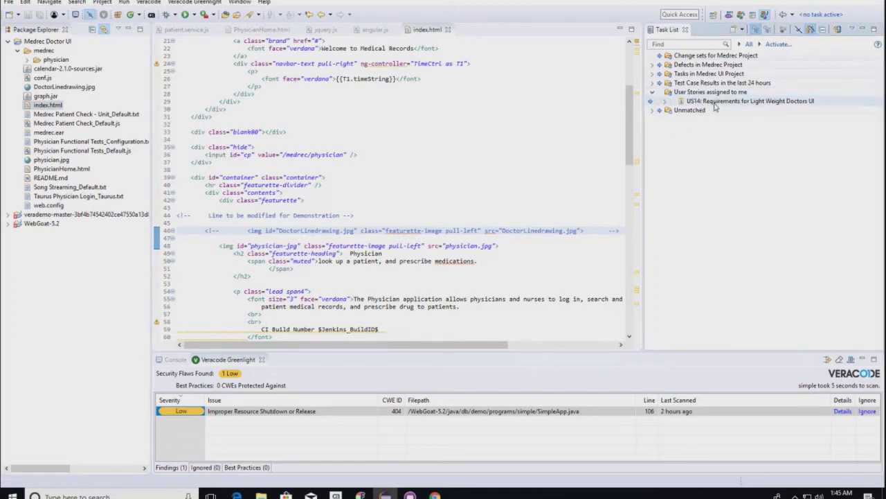
click(666, 102)
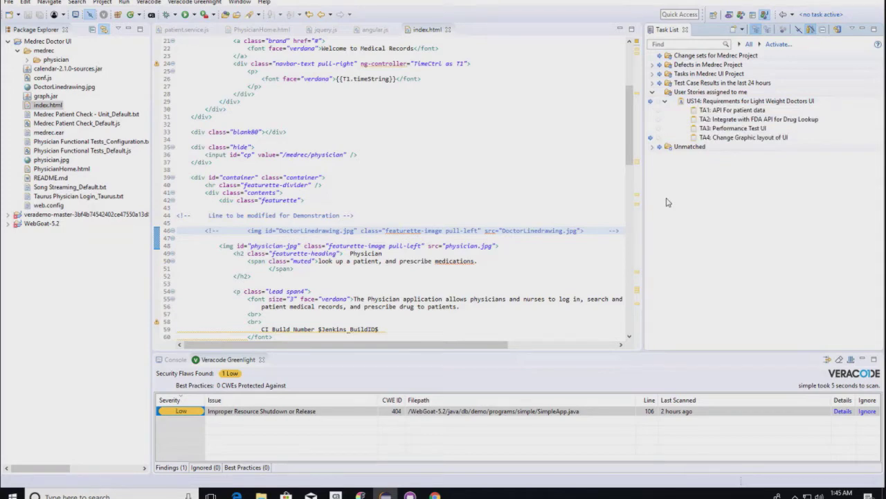
double_click(754, 139)
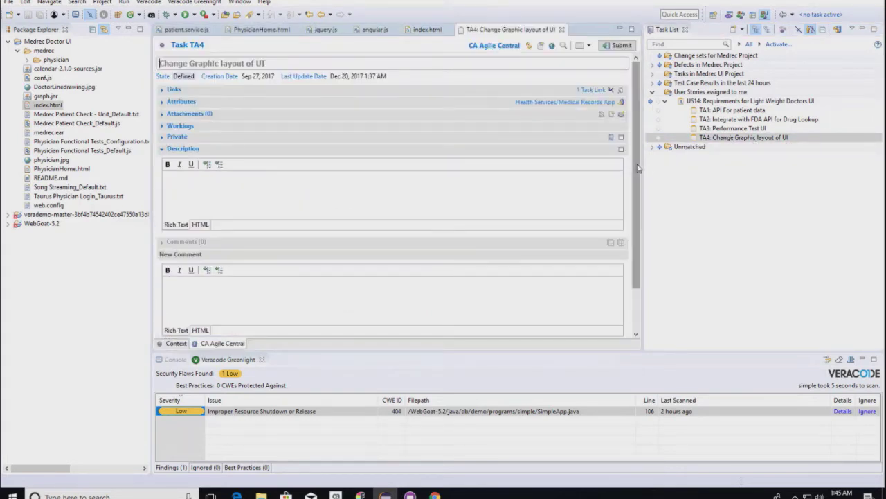
Step: Set the state of task TA4 to In-Progress and close the task editor
scroll(640, 180, down, 2)
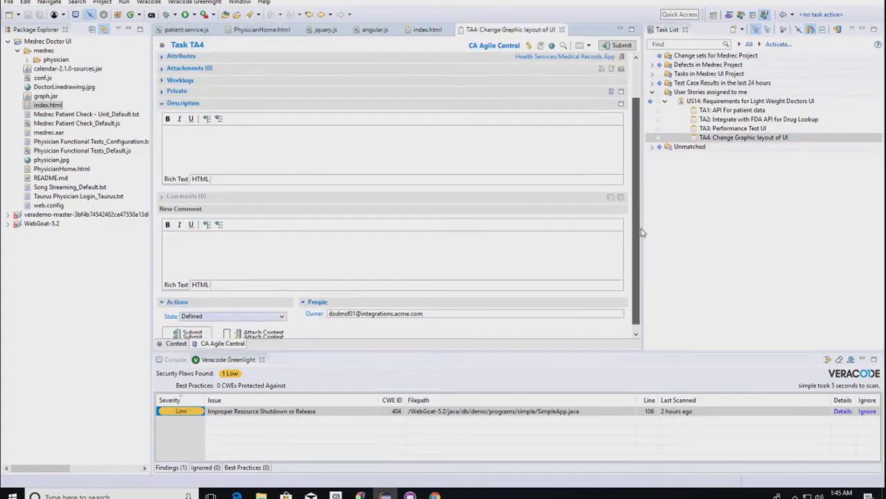
click(281, 310)
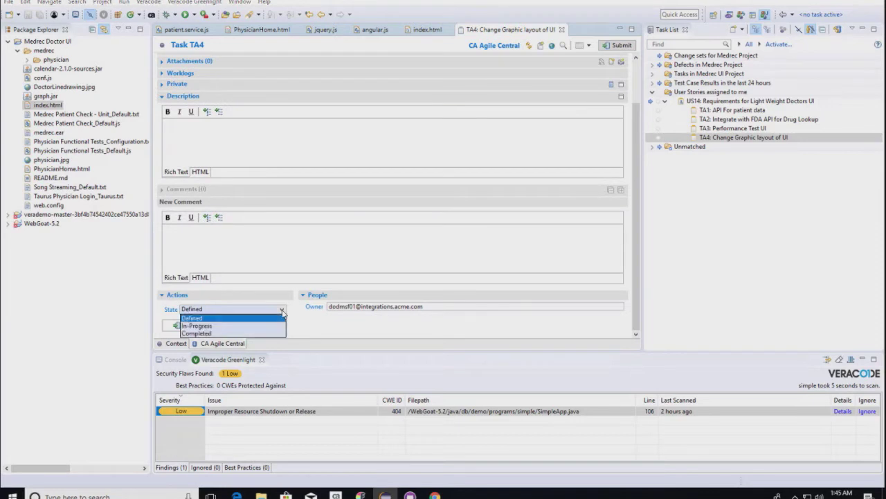
click(200, 326)
click(203, 327)
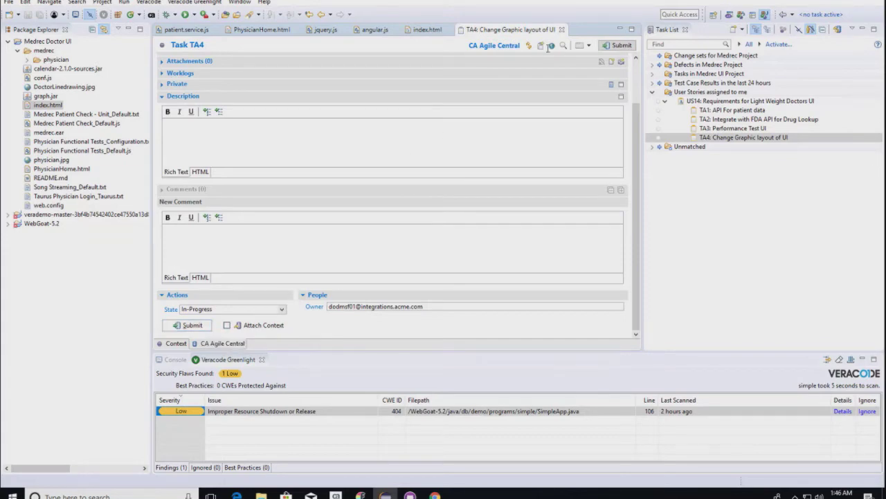
click(562, 29)
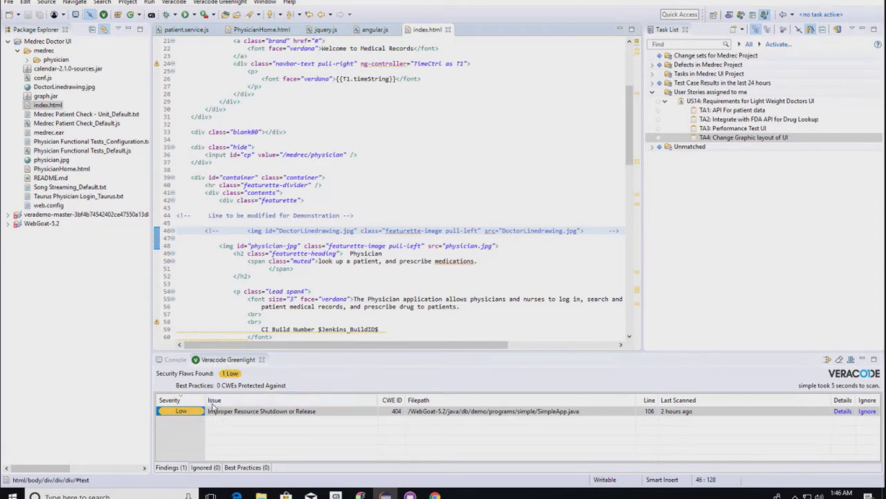
Step: Show the flaw detail for the Improper Resource Shutdown or Release issue and enlarge its pane for reading
right_click(235, 413)
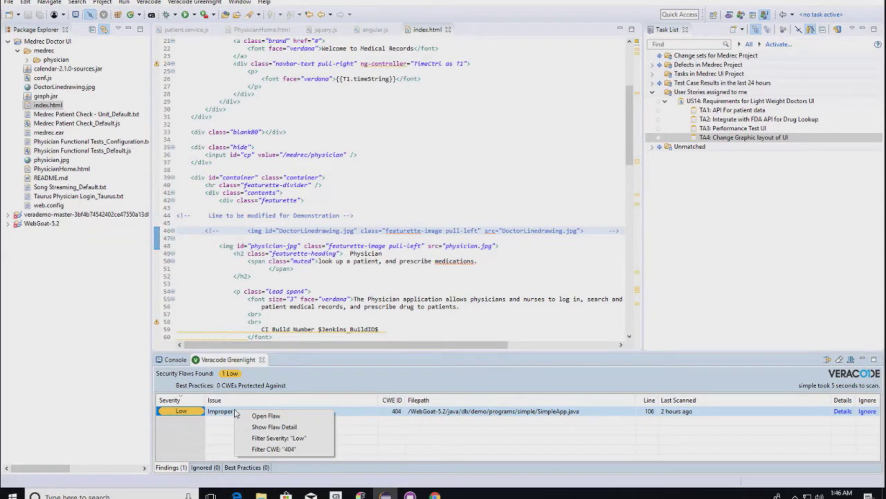
click(288, 427)
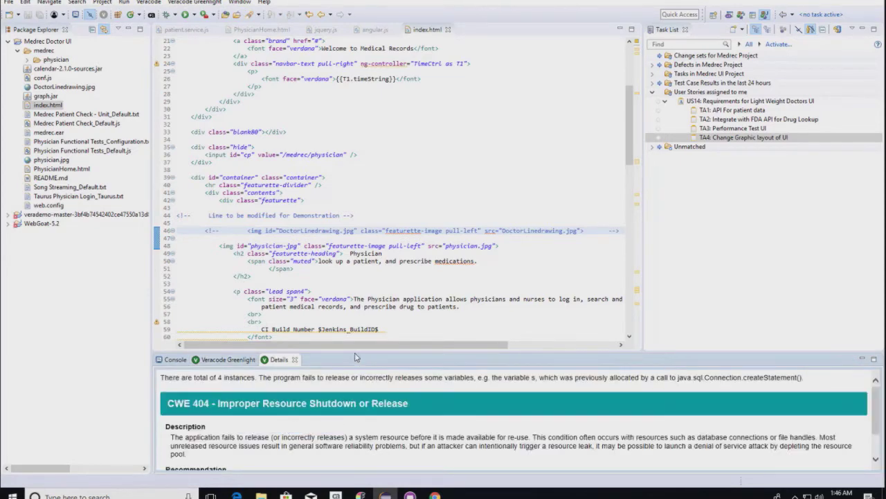
drag(354, 351, 355, 285)
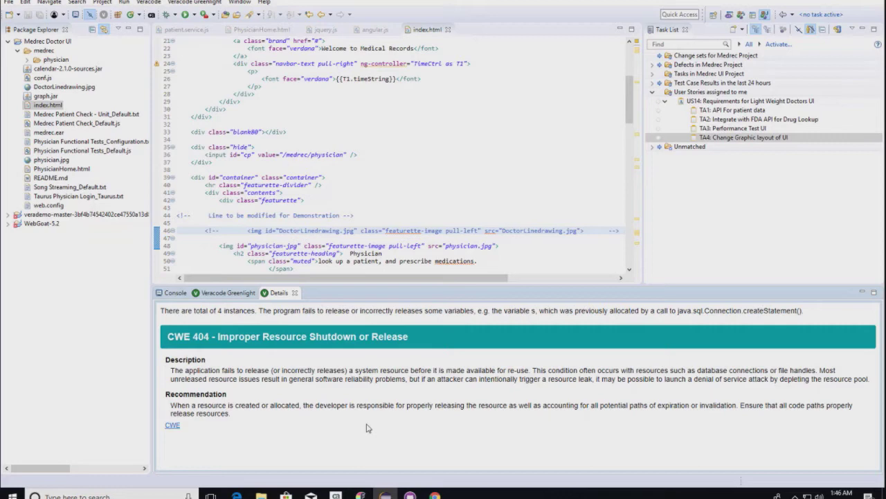
click(150, 3)
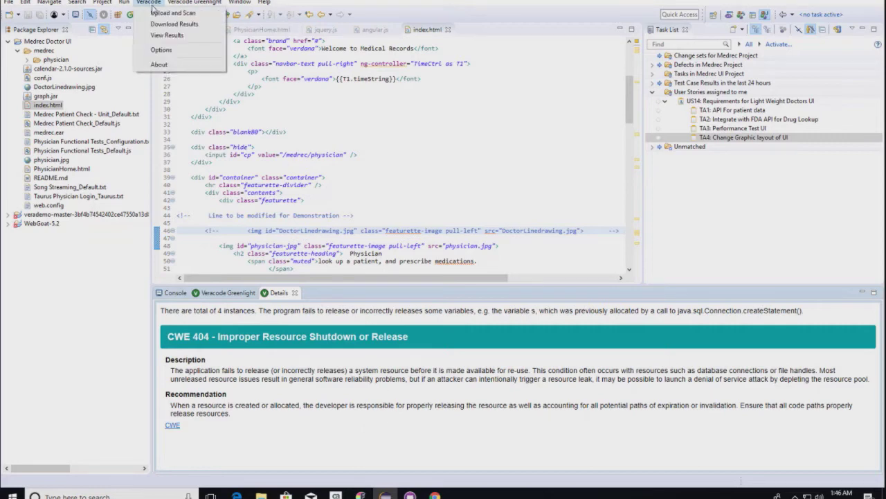
click(174, 24)
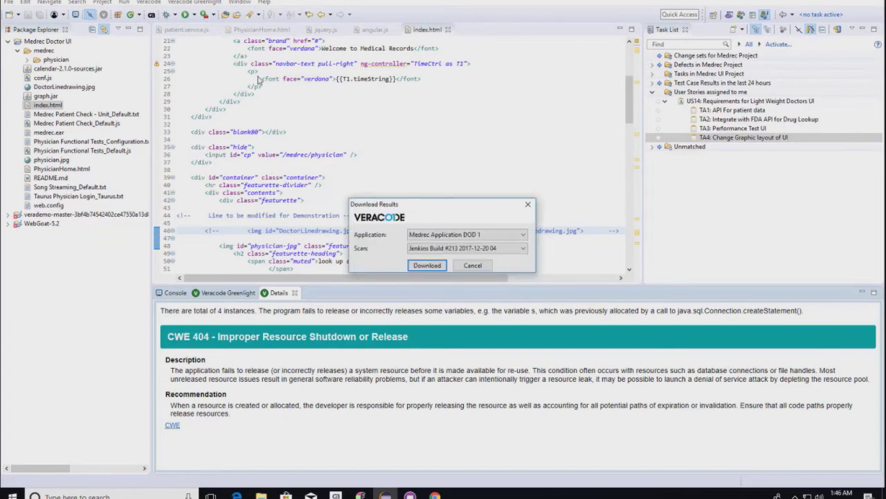
click(523, 251)
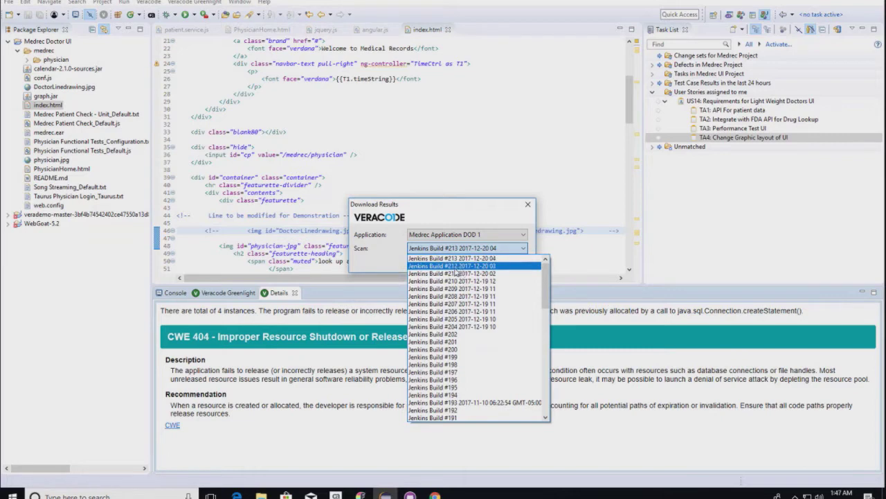
click(459, 269)
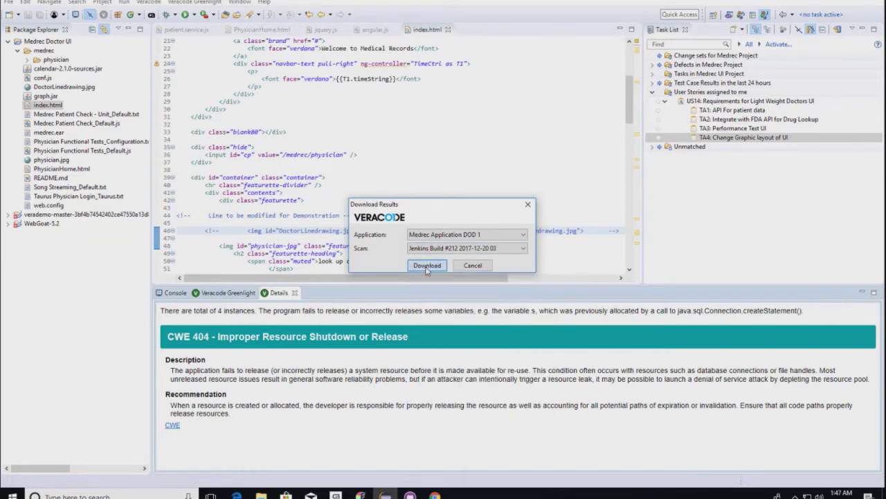
click(426, 266)
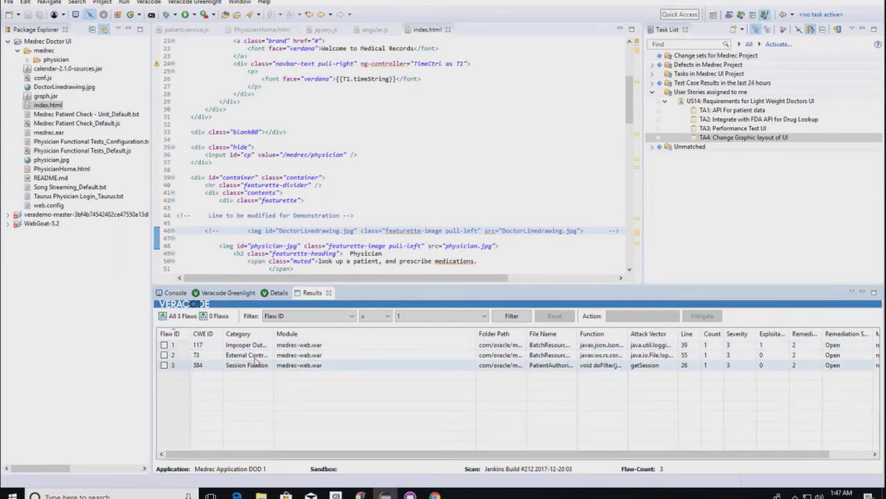
Step: Show the details of flaw 1 (CWE 117), examine its properties through to the description, and enlarge the description text area
right_click(305, 347)
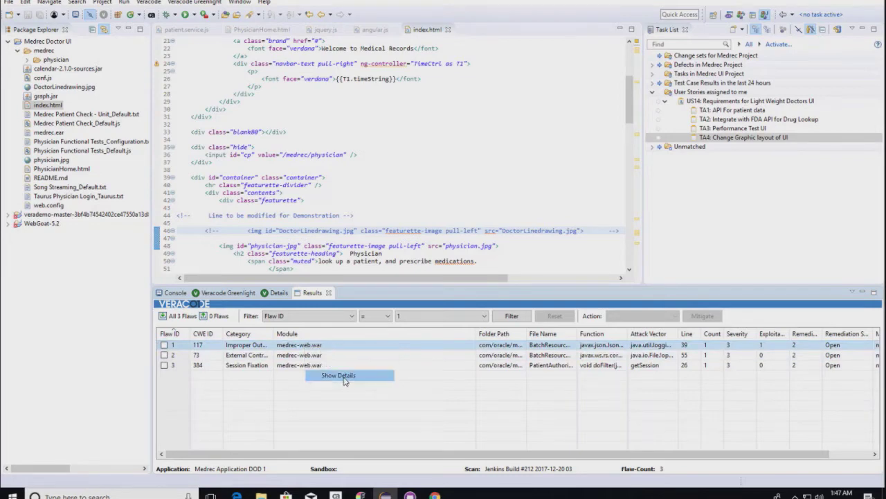
click(339, 377)
click(457, 365)
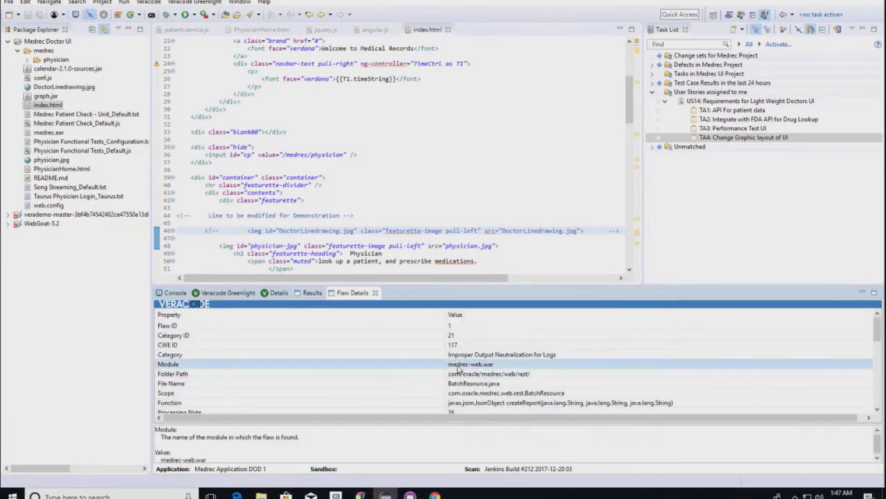
key(Down)
key(Down)
key(Down)
key(Down)
key(Down)
key(Down)
key(Down)
key(Down)
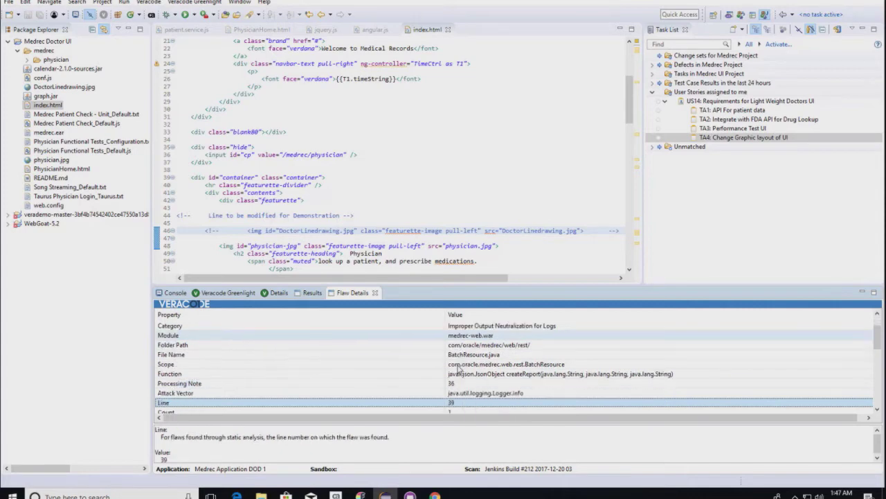
key(Down)
key(Down)
key(Down)
key(Down)
key(Down)
key(Down)
key(Down)
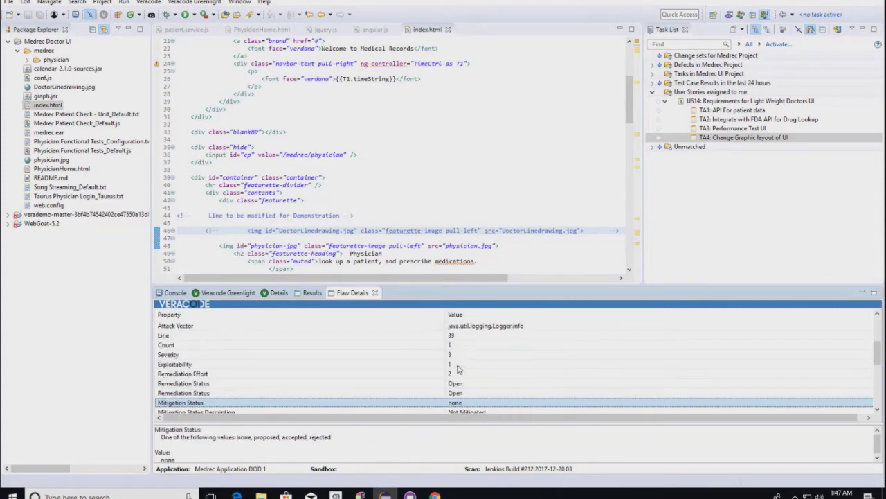
key(Down)
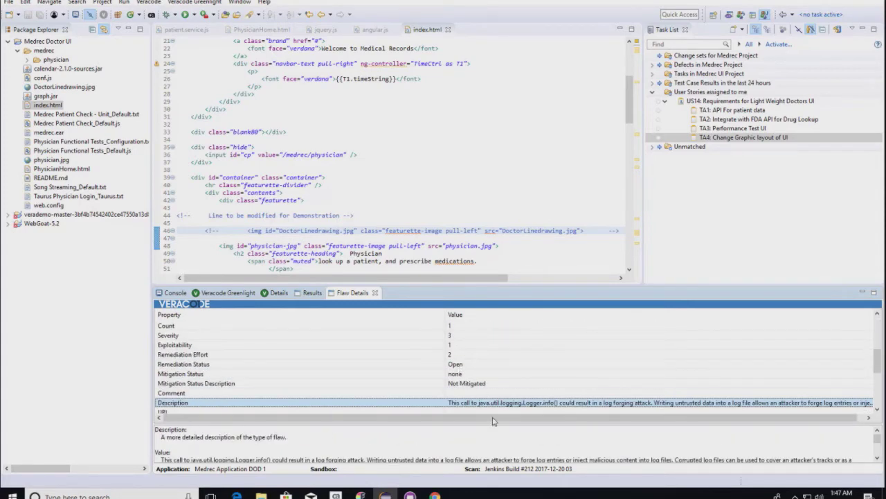
drag(485, 422, 450, 380)
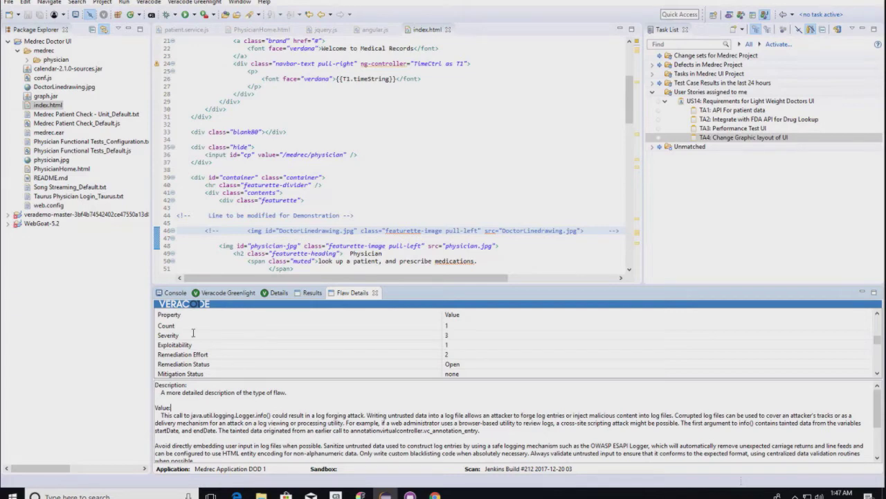
Step: Enlarge the code editor and move the opening comment marker from the DoctorLinedrawing.jpg image line to the physician.jpg line in index.html
drag(132, 199, 88, 198)
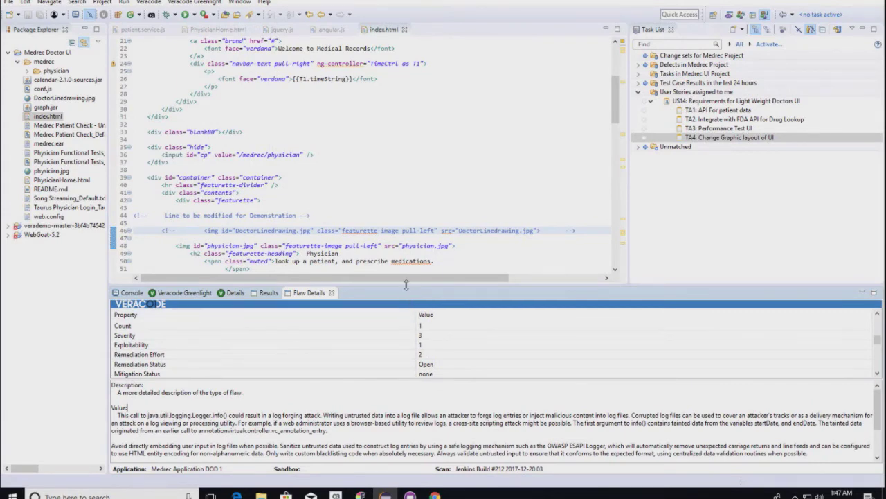
drag(408, 284, 408, 392)
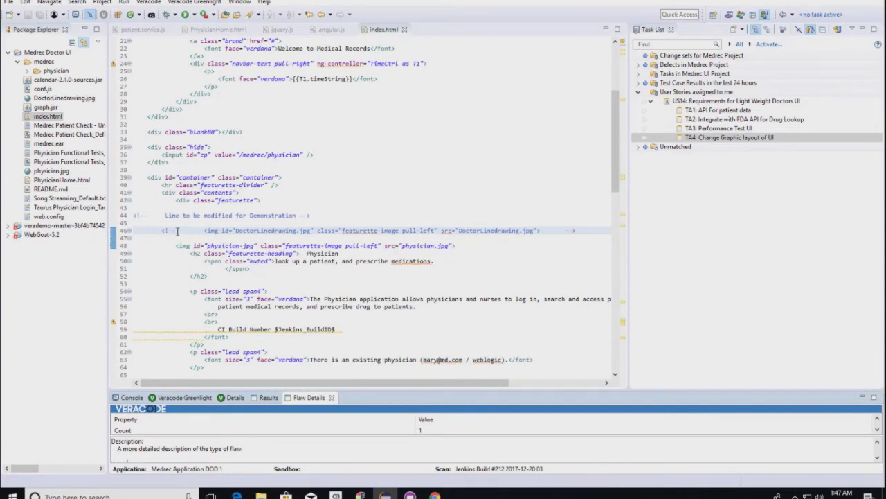
drag(179, 231, 141, 229)
key(ctrl+c)
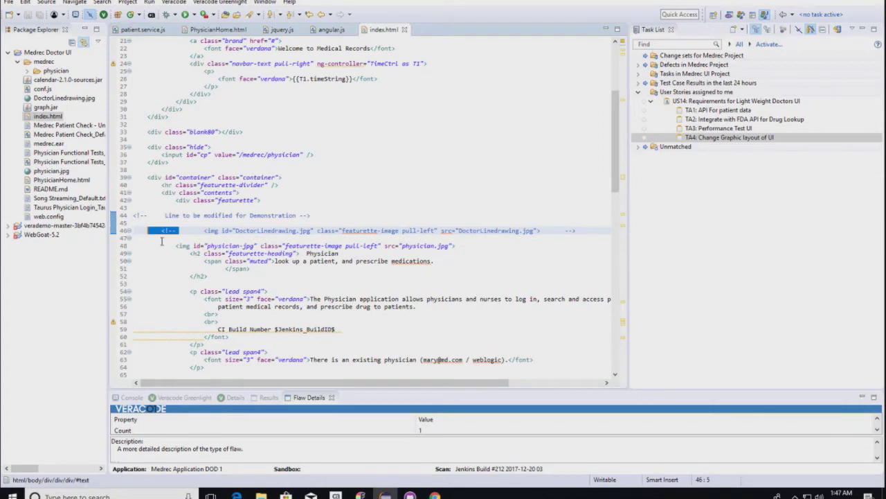
key(Delete)
click(159, 245)
key(ctrl+v)
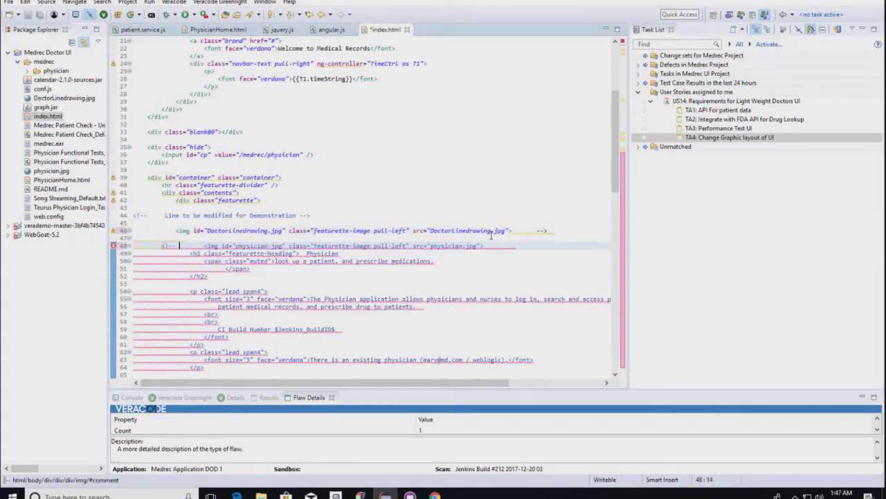
Step: Move the closing comment marker from the DoctorLinedrawing.jpg image line to the end of the physician.jpg line and save index.html
drag(519, 231, 556, 230)
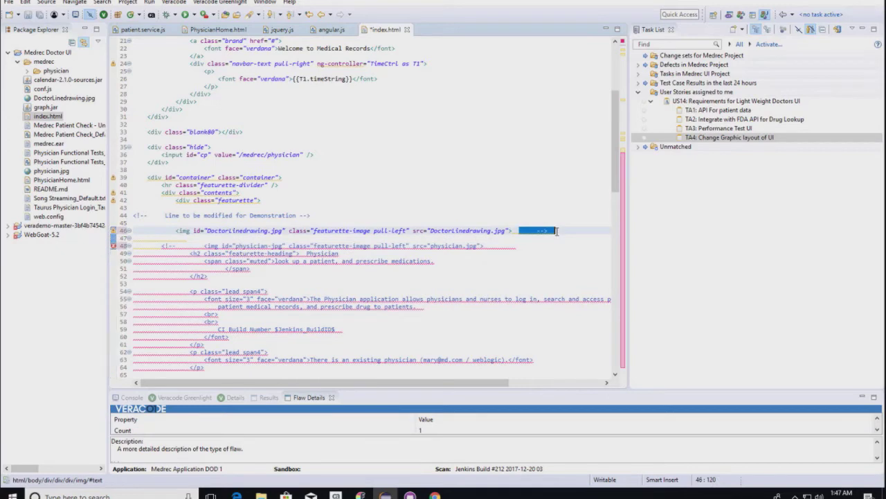
key(ctrl+x)
click(513, 245)
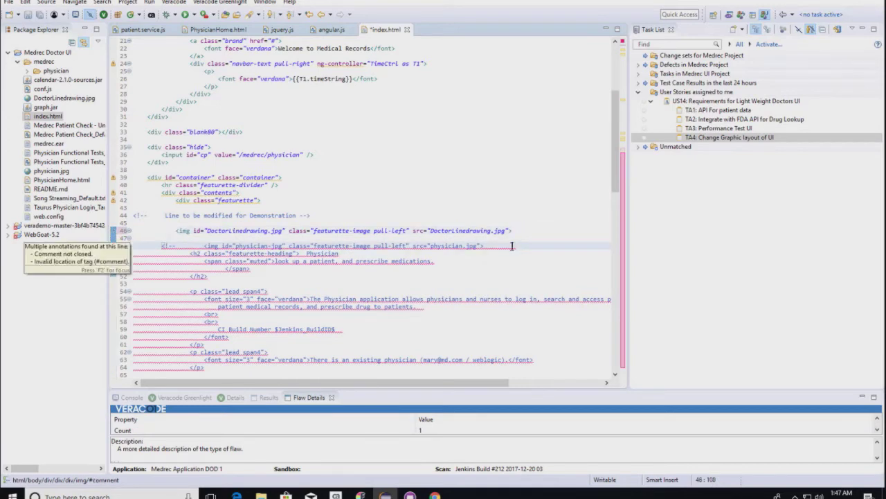
key(ctrl+v)
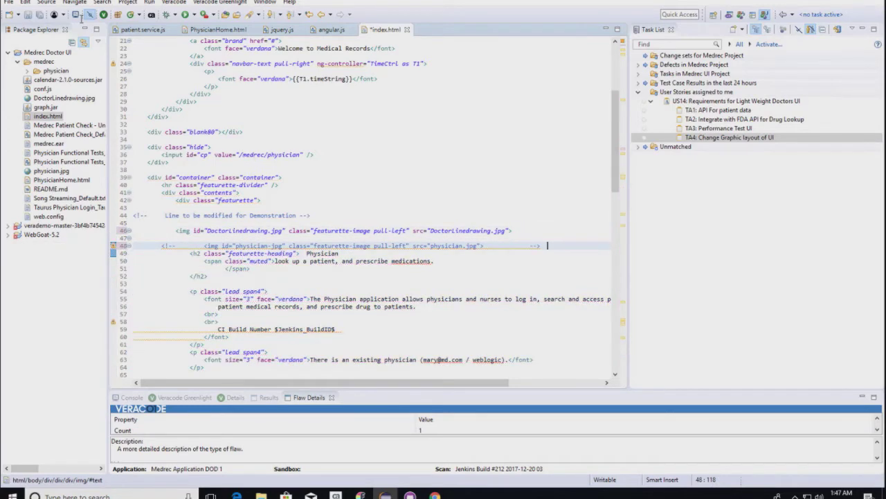
click(28, 15)
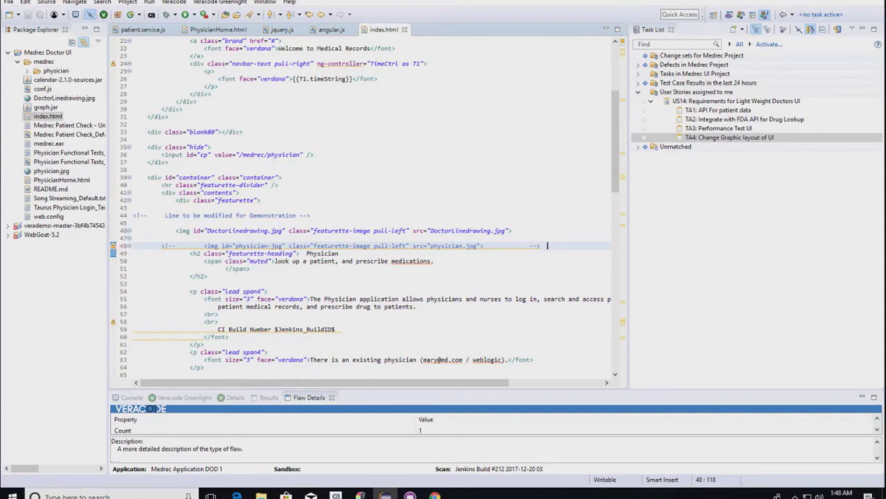
Step: Switch to Chrome and reload the local doctor index.html page to check the swapped image
click(434, 496)
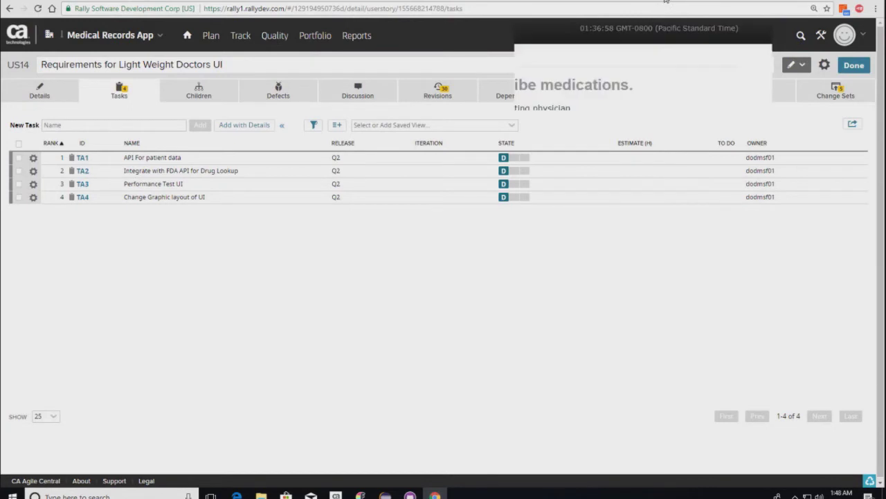
key(alt+Tab)
click(38, 9)
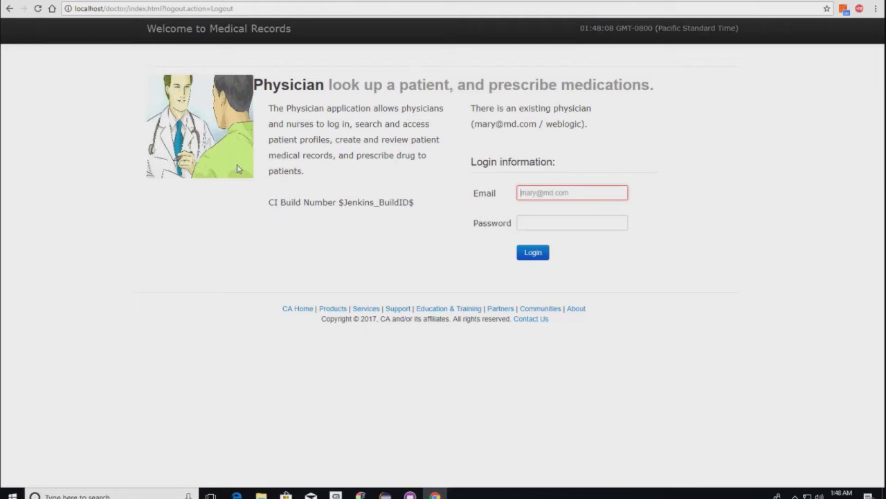
Step: In GitHub Desktop, commit index.html to master with the summary "Demo Update for Graphics Change TA4" and push it to origin
click(385, 495)
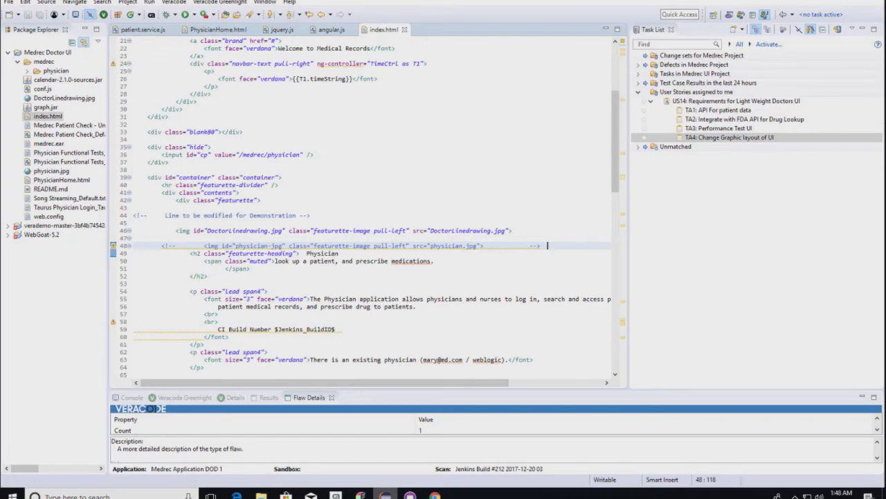
click(410, 495)
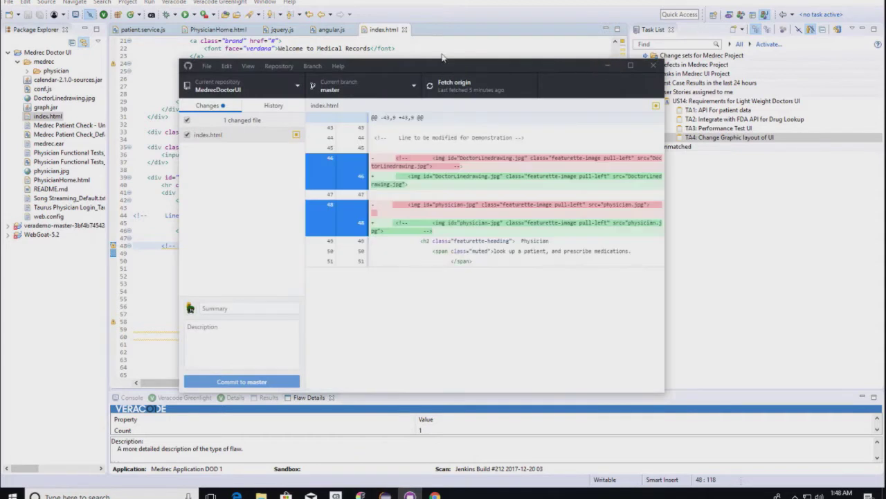
drag(482, 69, 421, 79)
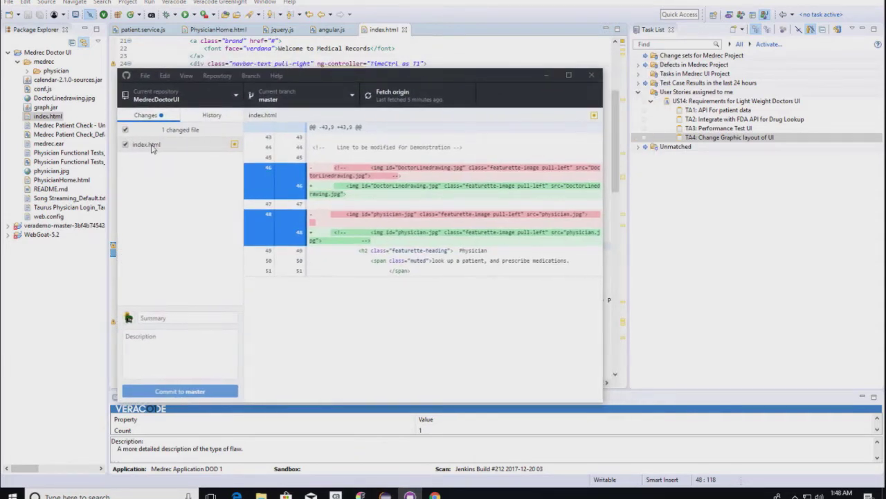
click(162, 319)
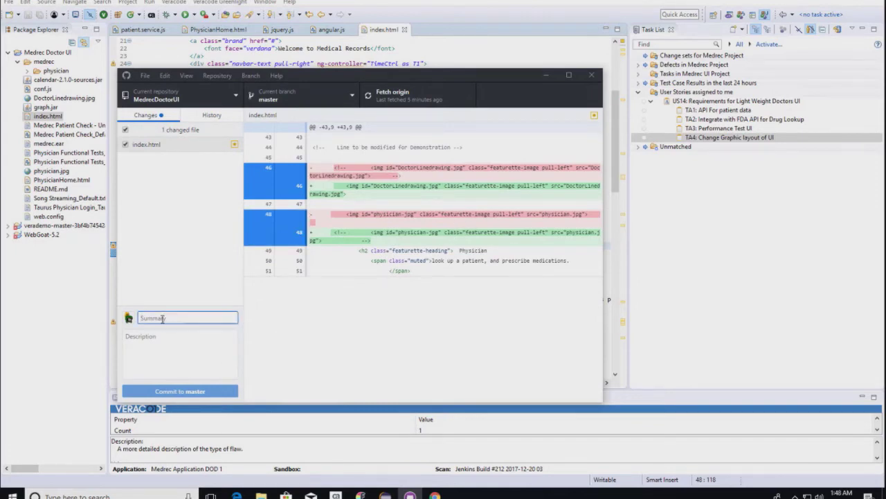
text(Demo Update)
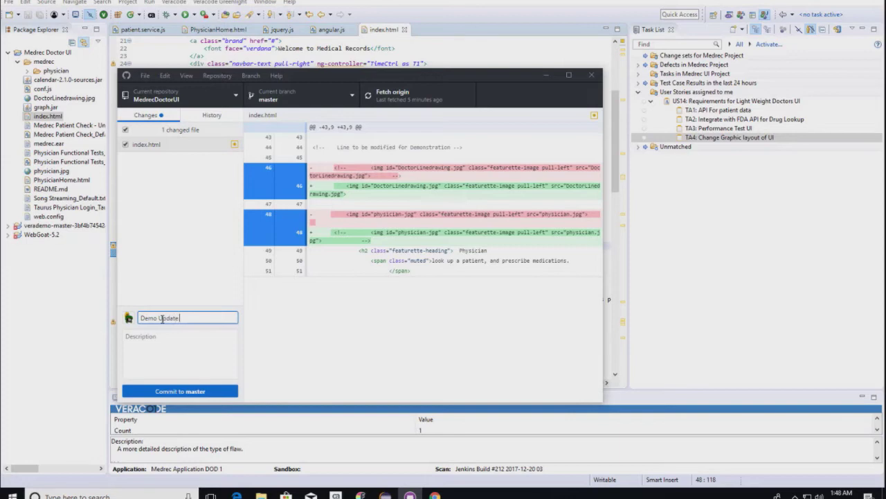
text( for Graphics Change)
text(TA4)
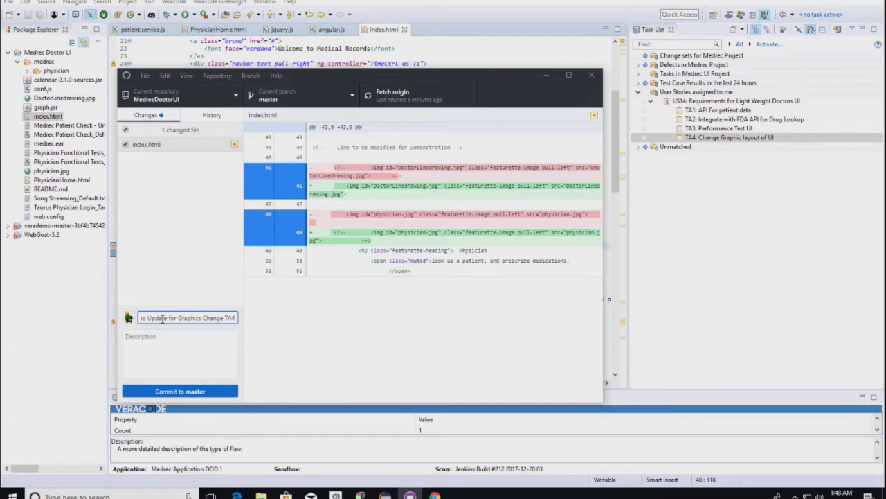
click(200, 391)
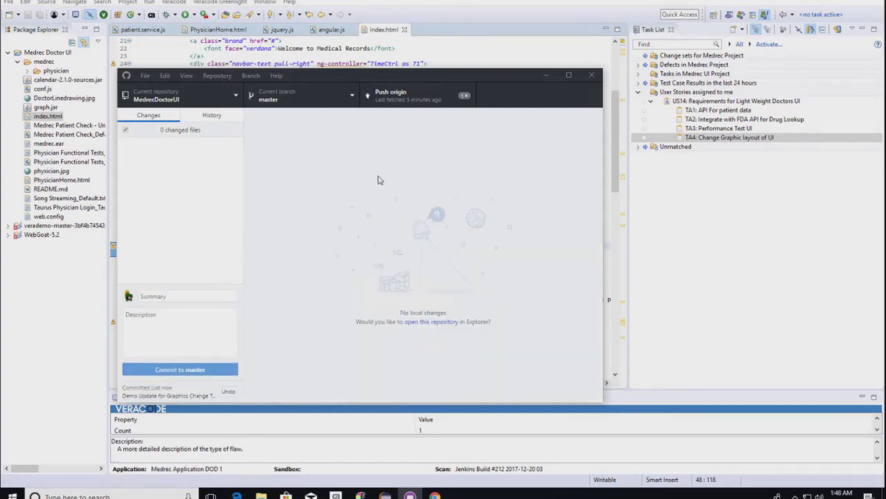
click(387, 100)
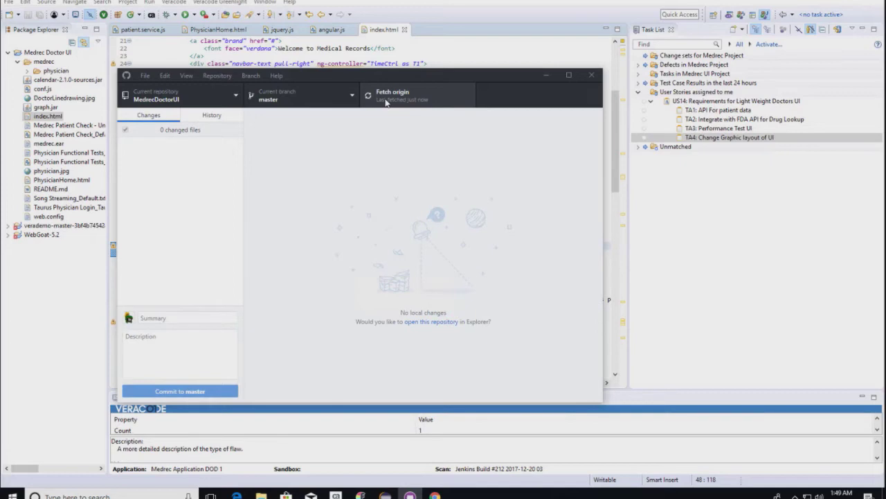
click(545, 75)
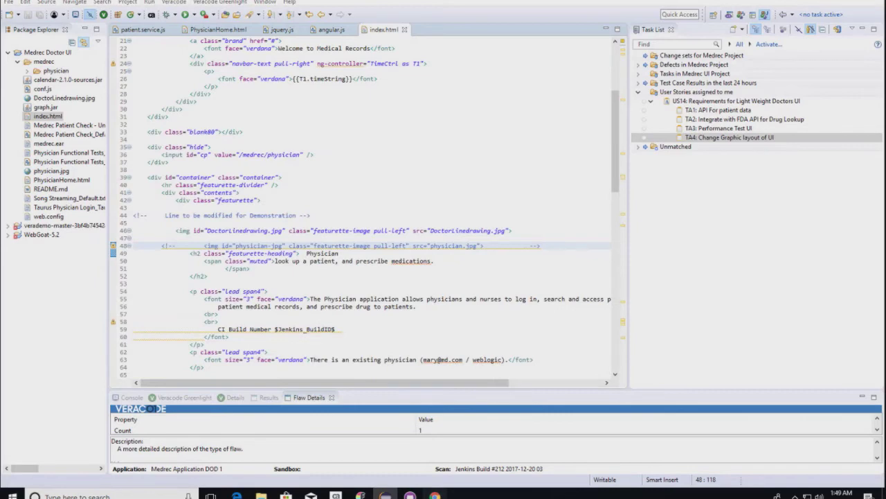
Step: Switch to CA Agile Central in Chrome, refresh the task list of story US14 and open task TA4
key(alt+Tab)
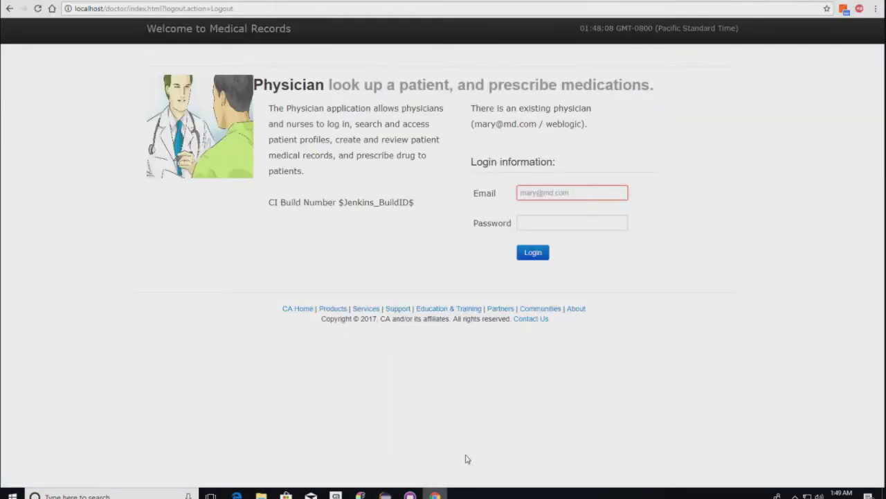
click(288, 1)
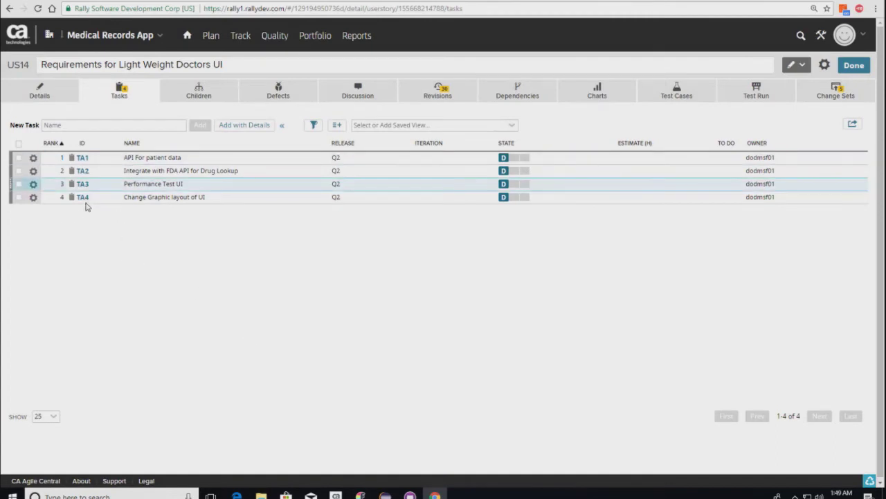
click(37, 10)
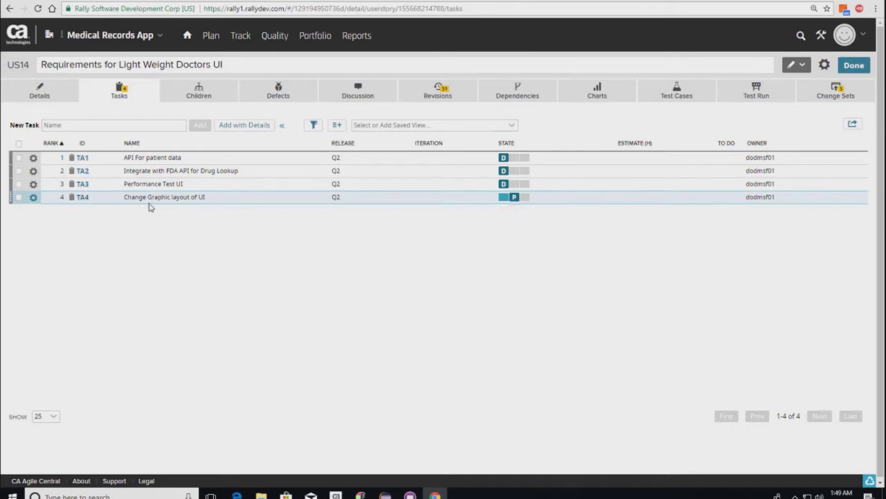
click(86, 201)
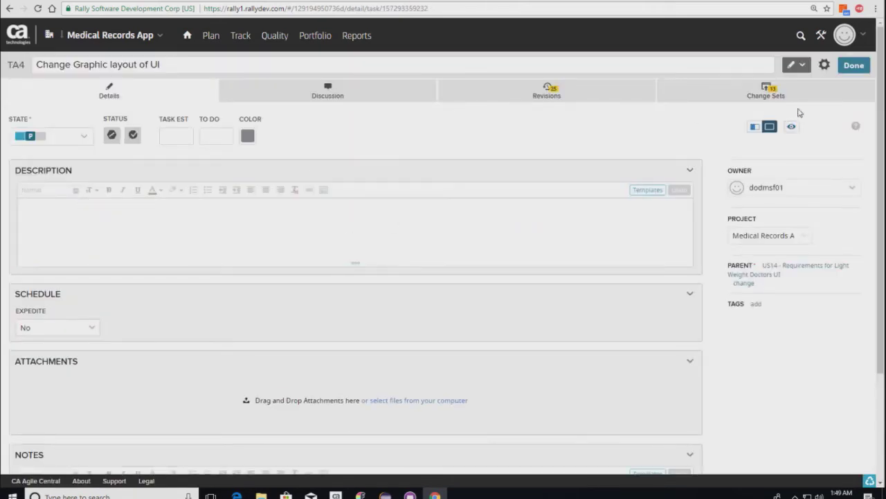
Step: Show TA4's change sets, view the "Demo Update for Graphics Change TA4" commit on GitHub, and return to the list
click(773, 112)
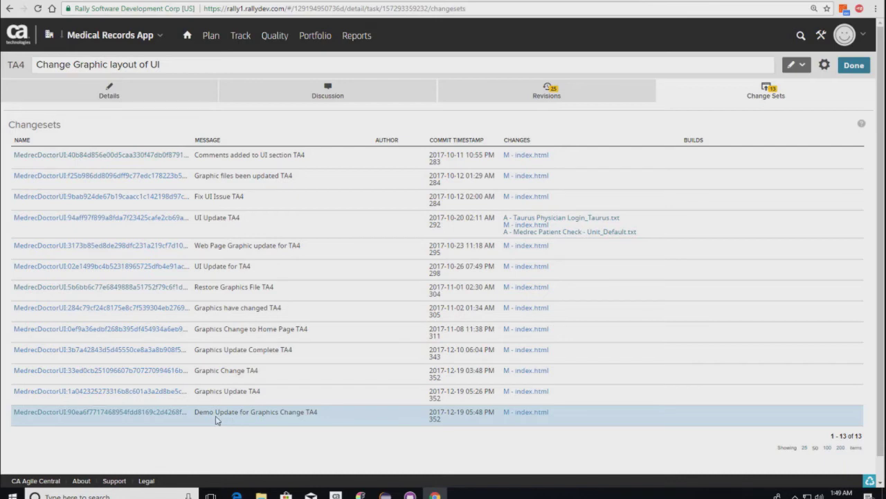
click(160, 415)
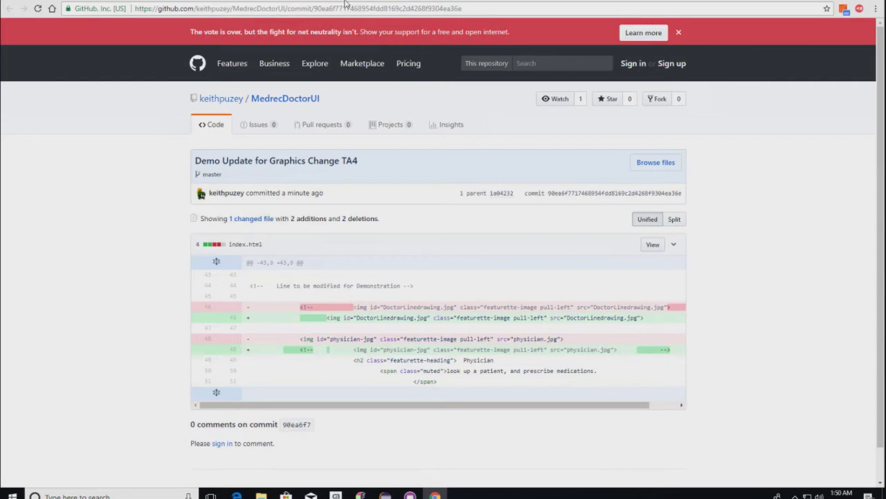
click(310, 2)
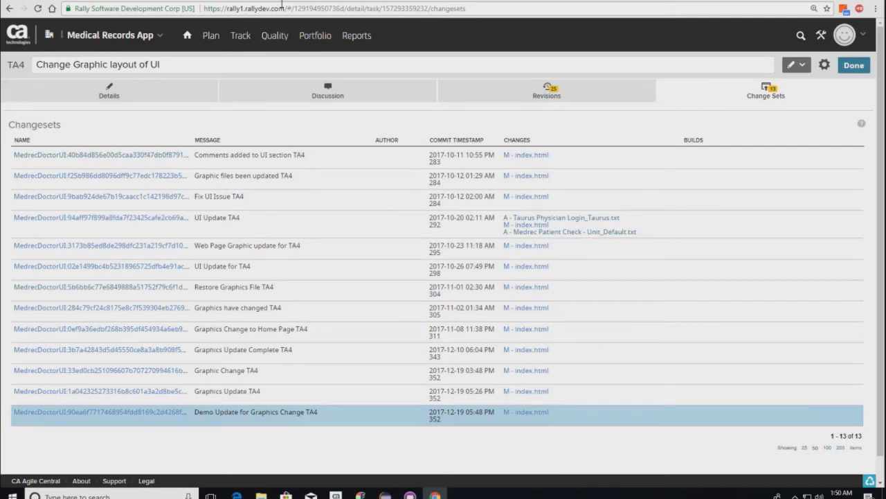
Step: Switch to Jenkins, open the MedRec v3 project and start a new build
click(90, 3)
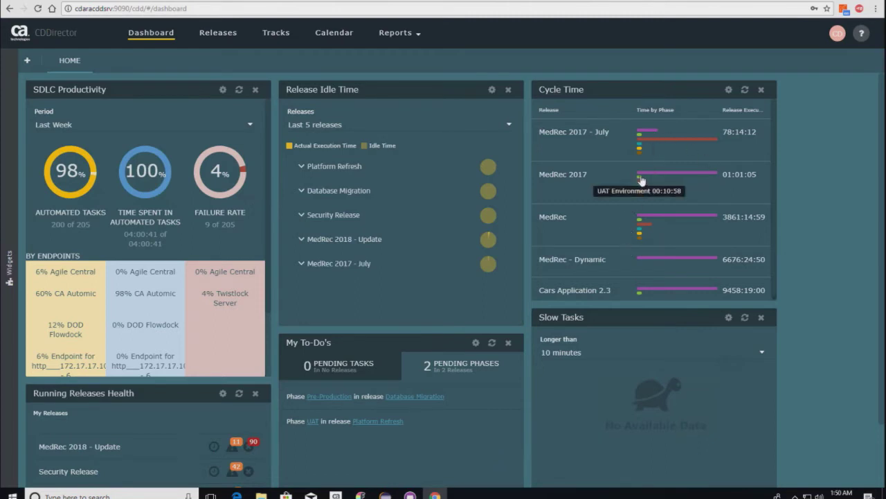
mouse_move(642, 179)
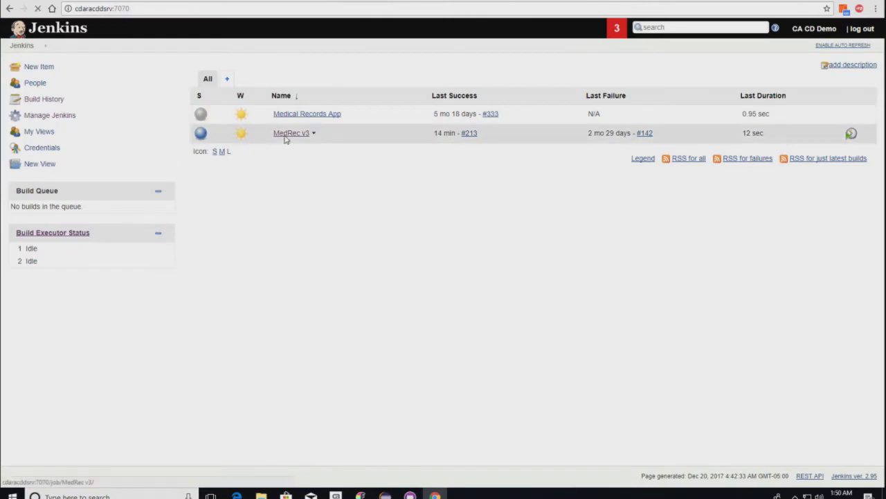
click(286, 135)
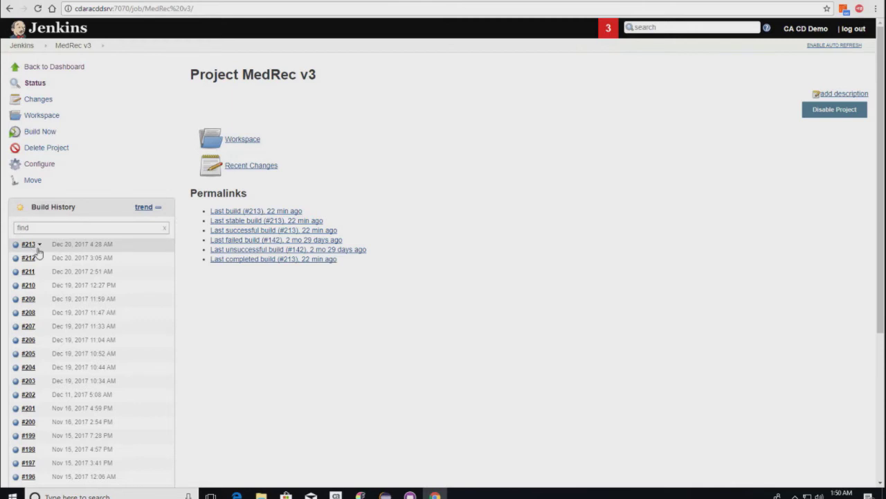
key(ctrl+Tab)
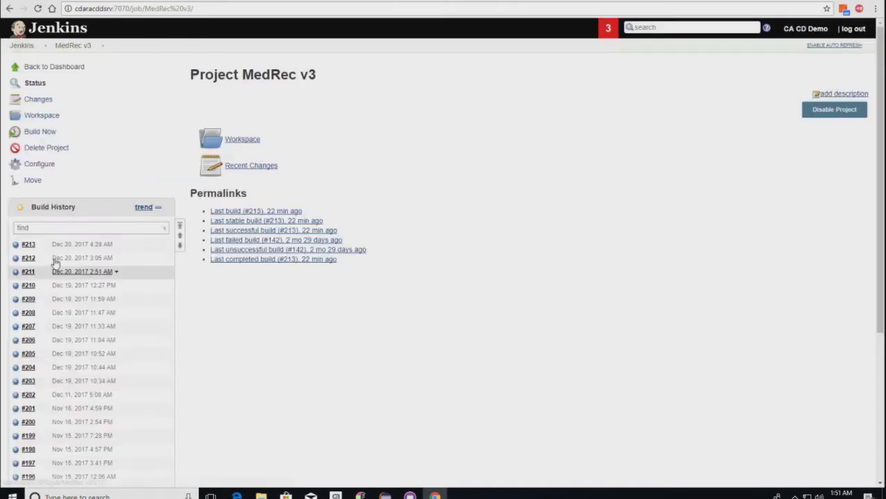
click(43, 133)
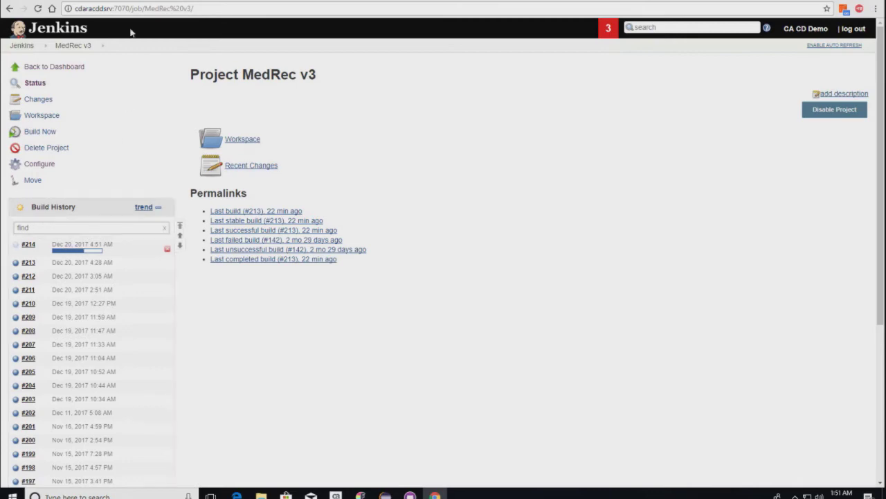
Step: Switch to CDDirector and open the MedRec 2018 - Update release to view its phases and tasks
click(98, 2)
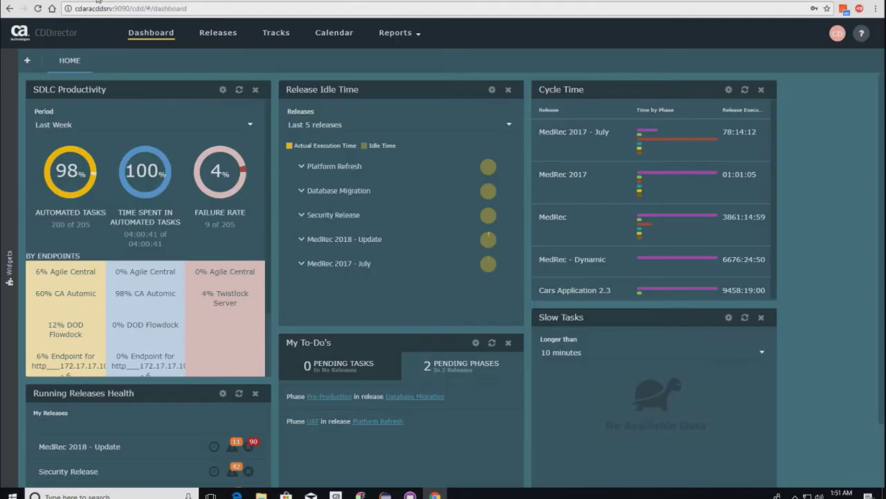
click(217, 38)
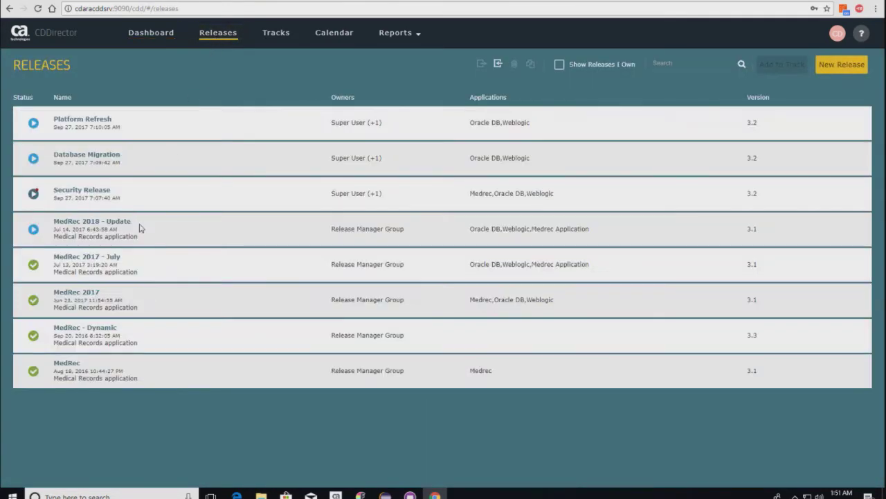
click(125, 227)
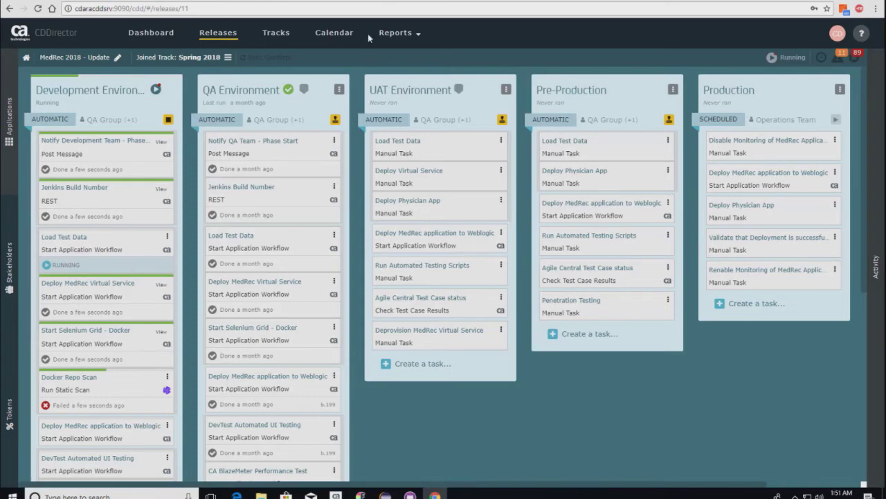
Step: In the Test Data Manager Portal, show the submitted requests for Generators and refresh the list
click(349, 2)
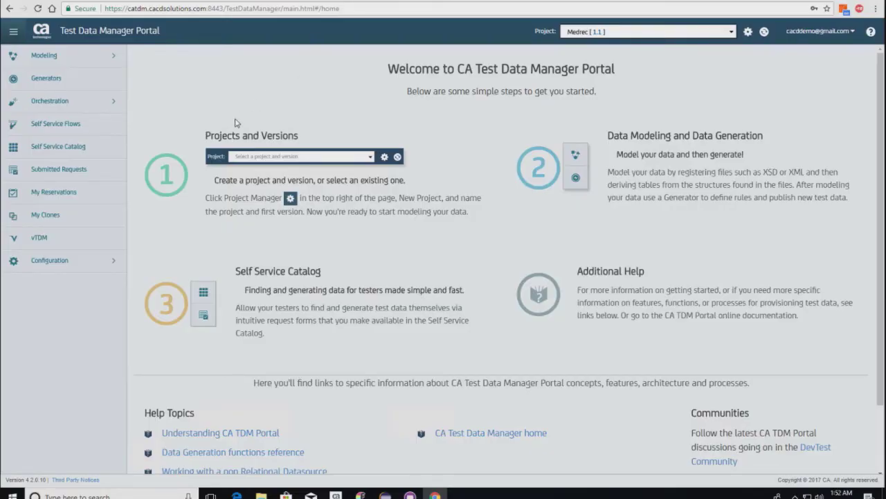
click(69, 173)
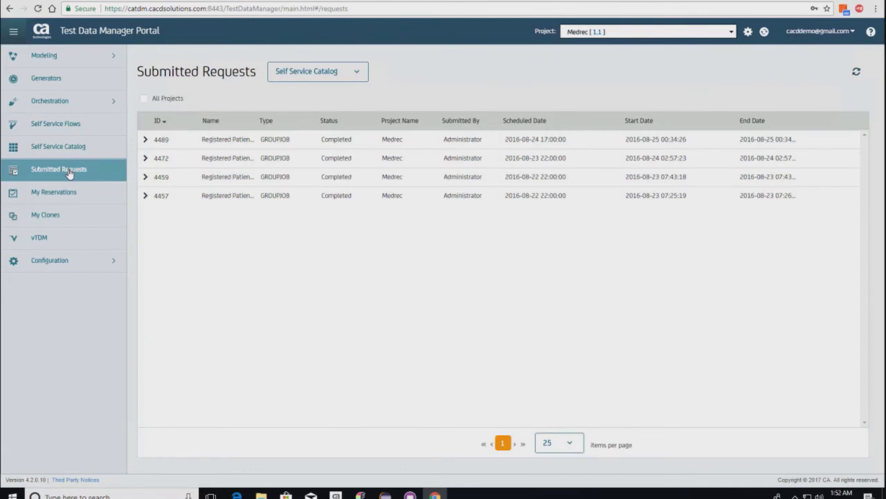
click(302, 76)
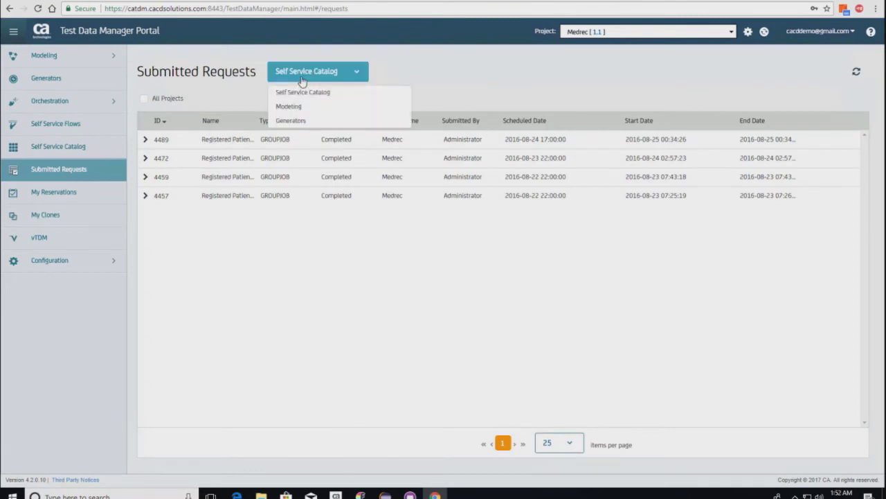
click(291, 120)
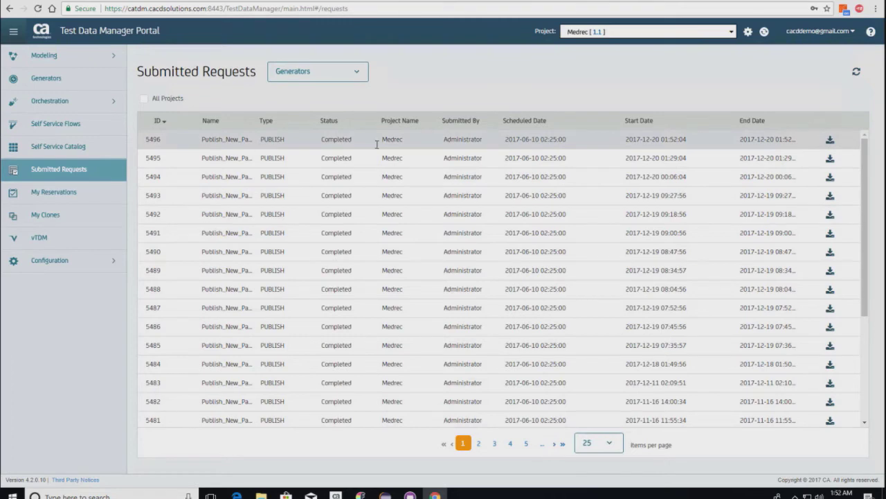
click(856, 73)
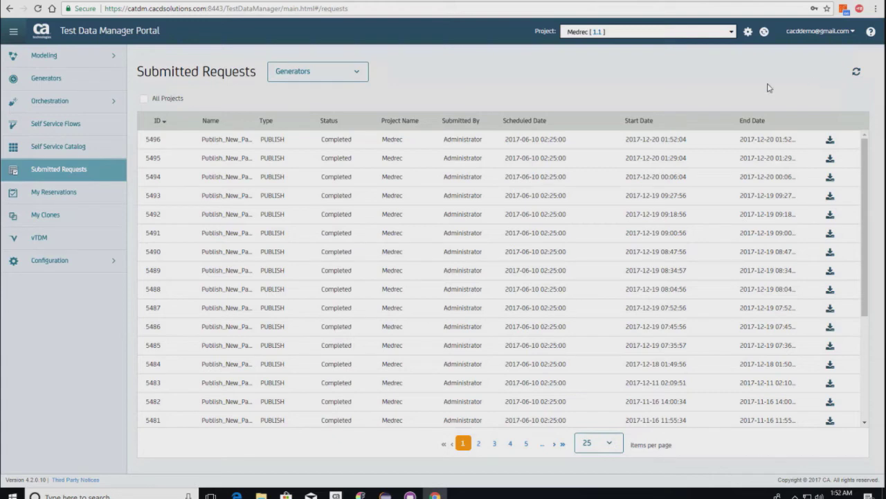
Step: Open the reservations list and show the details of the newest Registered Patients reservation, dated 20-12-2017
click(42, 194)
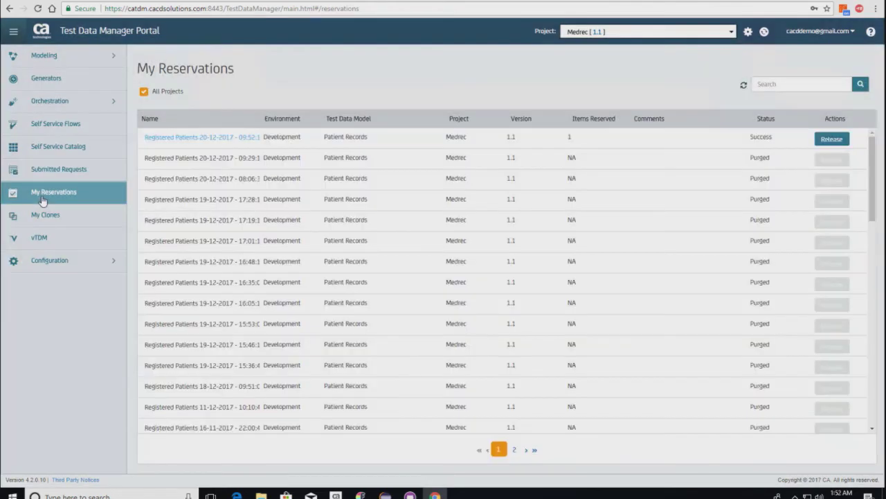
click(243, 143)
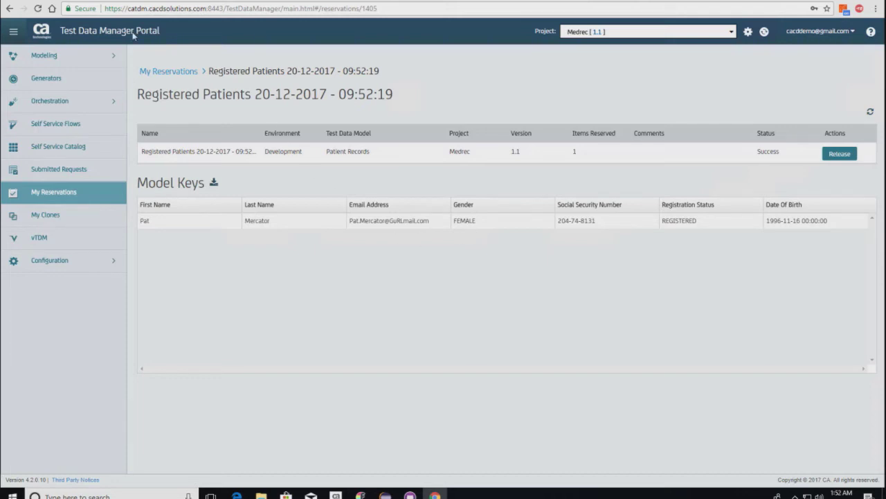
Step: Switch to CDDirector and read the failure details of the Docker Repo Scan task in the Development phase, closing the report after reading
click(102, 2)
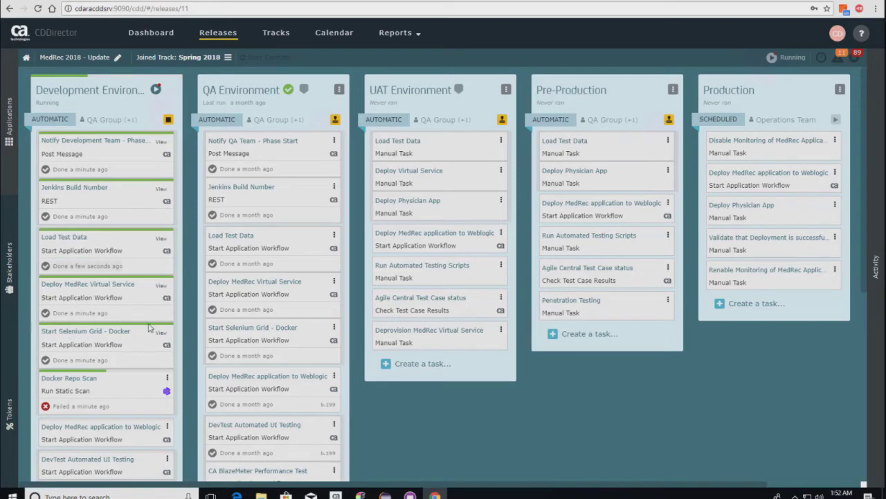
scroll(185, 362, down, 1)
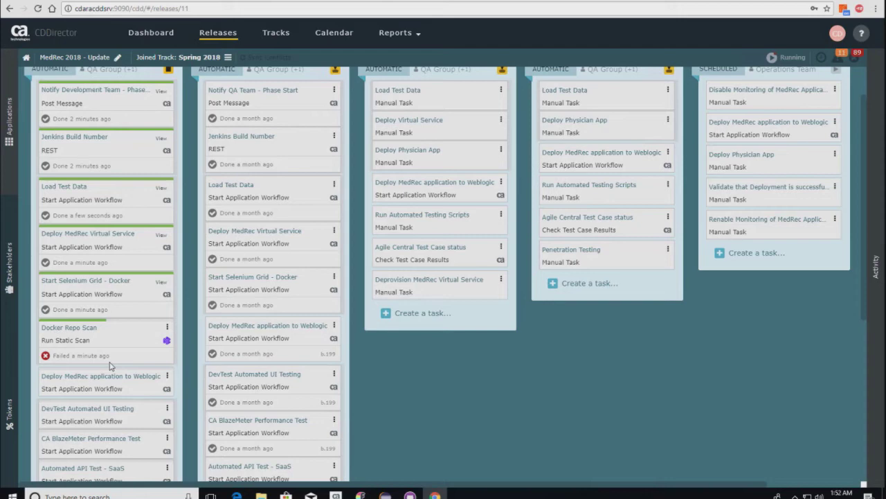
mouse_move(90, 361)
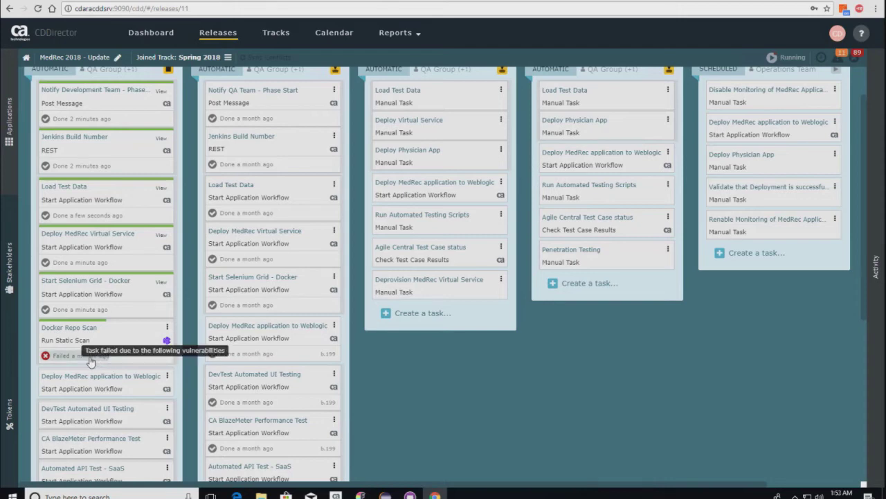
click(90, 361)
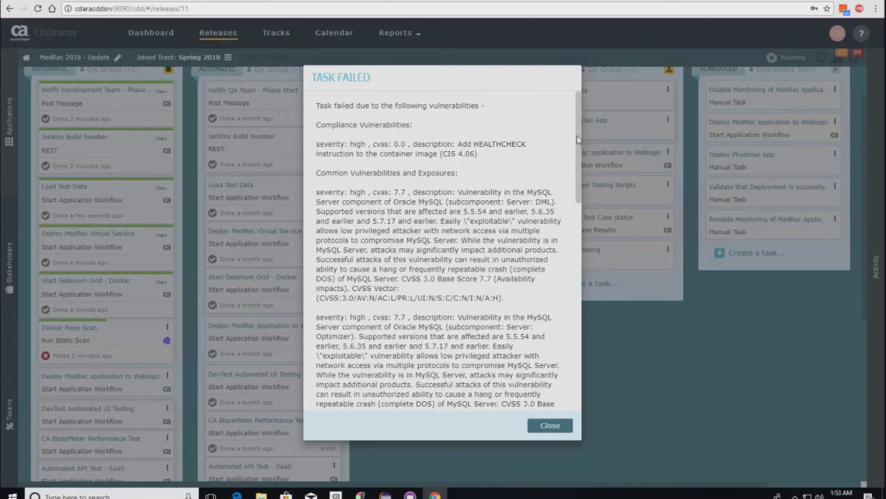
scroll(570, 192, down, 2)
scroll(570, 192, down, 8)
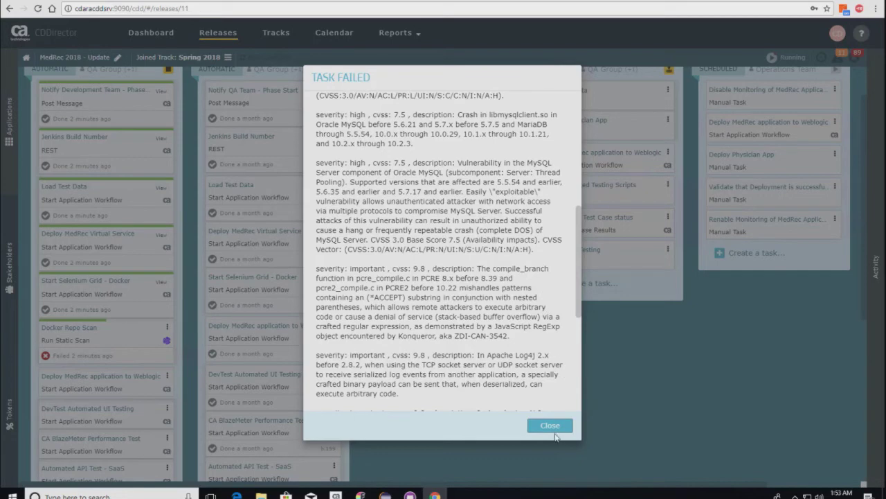
click(548, 426)
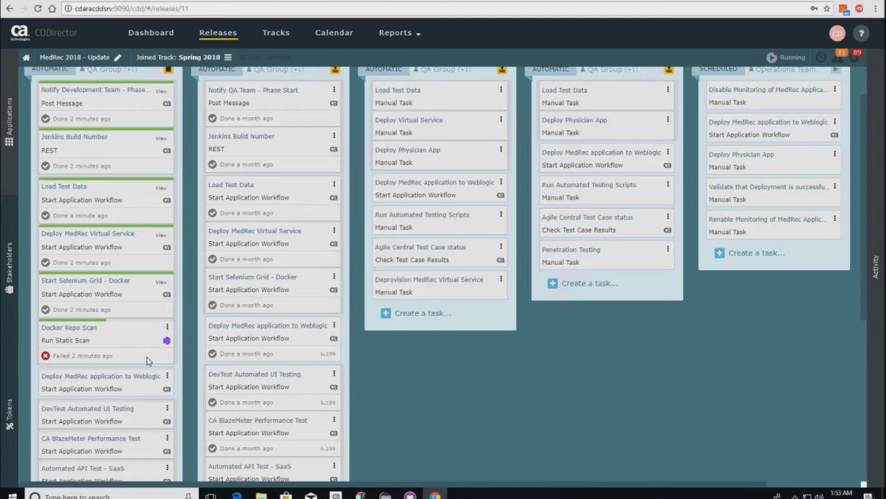
Step: Switch to Twistlock and view the monitored vulnerabilities and compliance pages
click(600, 1)
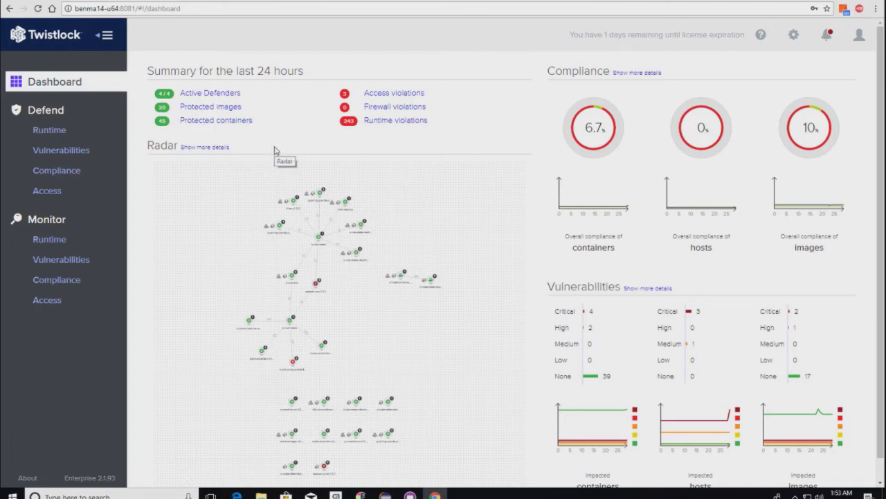
click(79, 267)
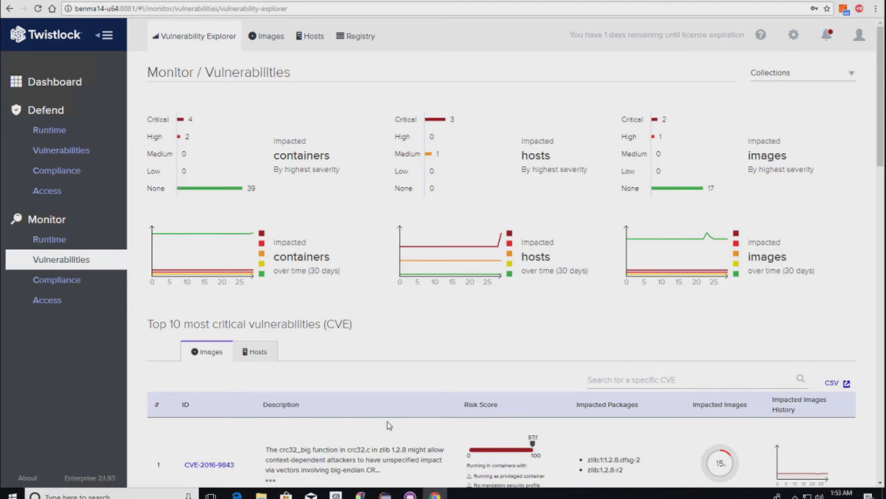
click(73, 284)
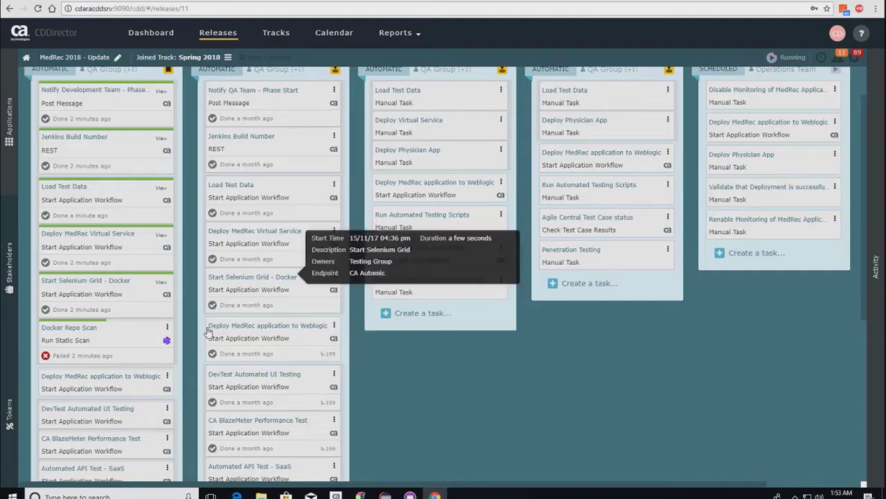
Step: Skip the Docker Repo Scan task in CDDirector's Development phase and view the tasks that follow it
click(168, 328)
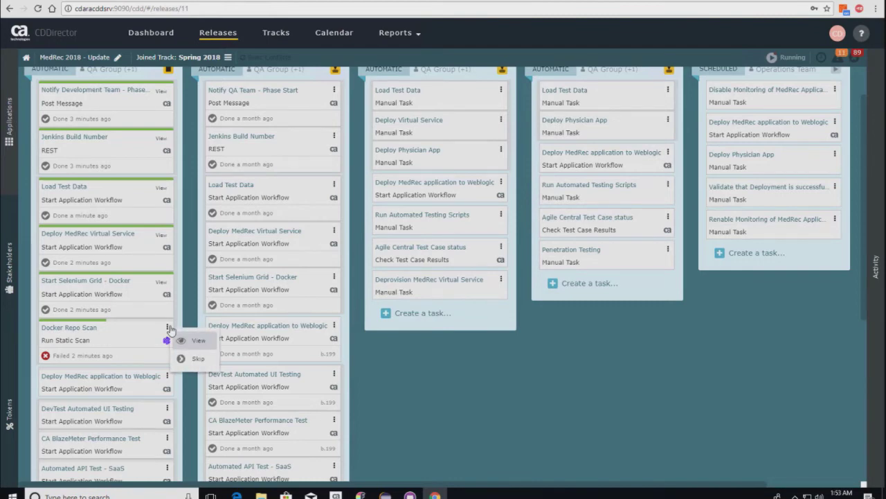
click(196, 359)
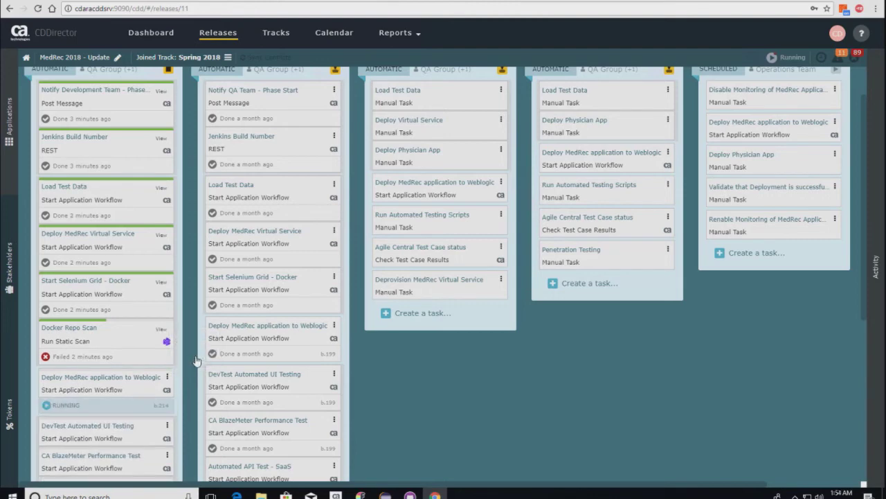
scroll(197, 360, down, 1)
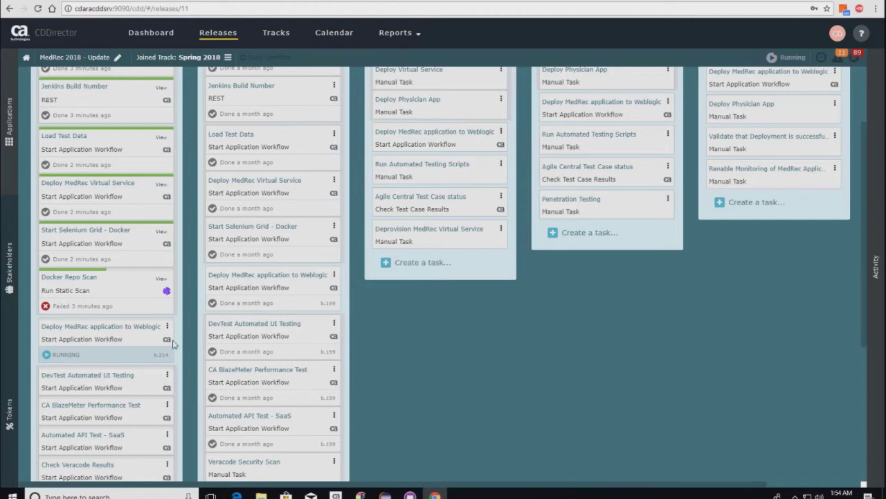
Step: Switch to Automic, list the workflow executions in Release Automation monitoring, and widen the Workflow column
click(477, 2)
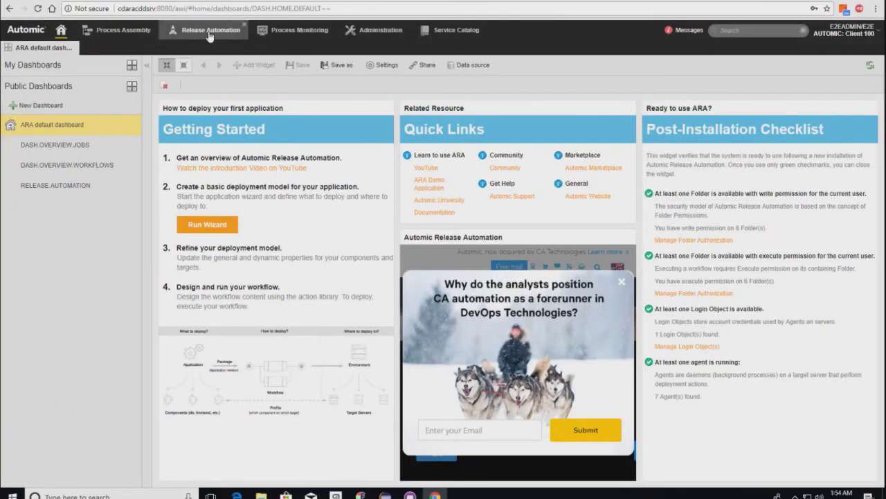
click(207, 30)
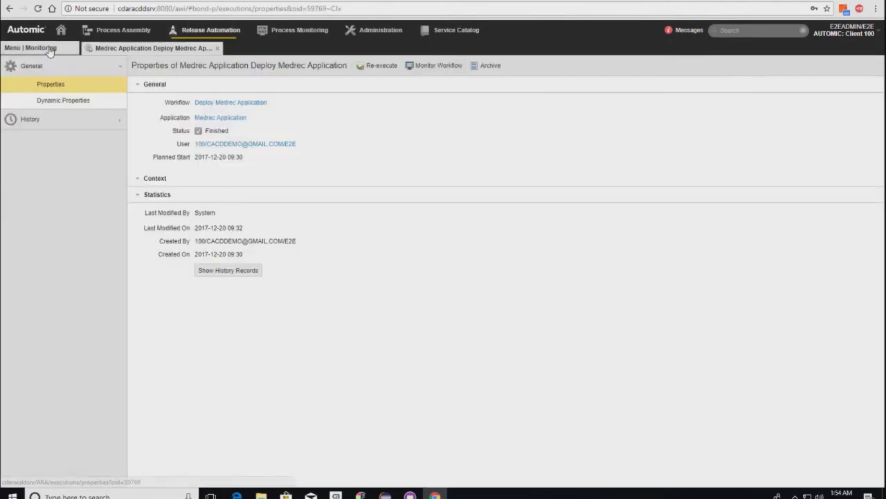
click(50, 48)
click(50, 195)
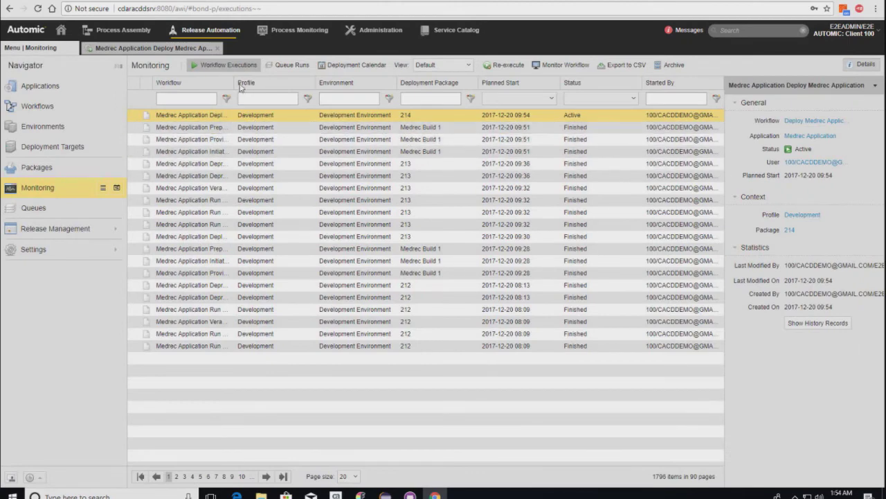
drag(235, 84, 283, 88)
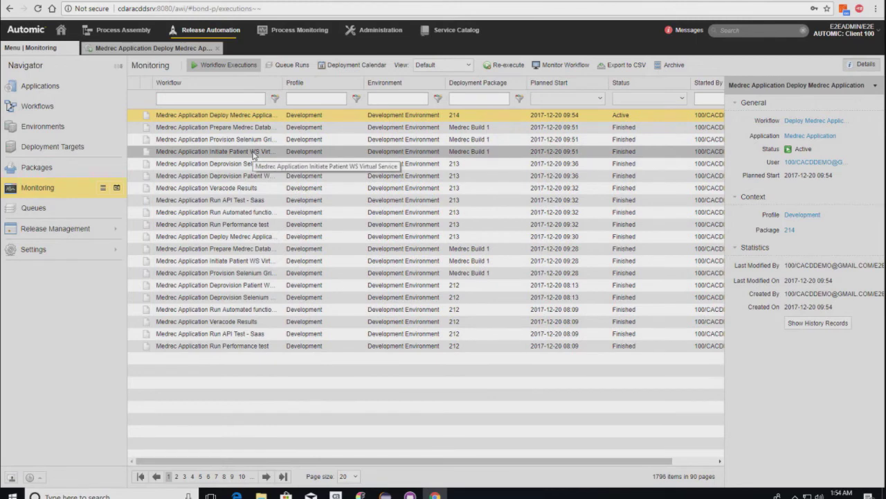
Step: Open the active Deploy Medrec Application execution for package 214, monitor its workflow, and expand the MIDDLEWARE_TO_WEBLOGIC_SERVER block
double_click(235, 117)
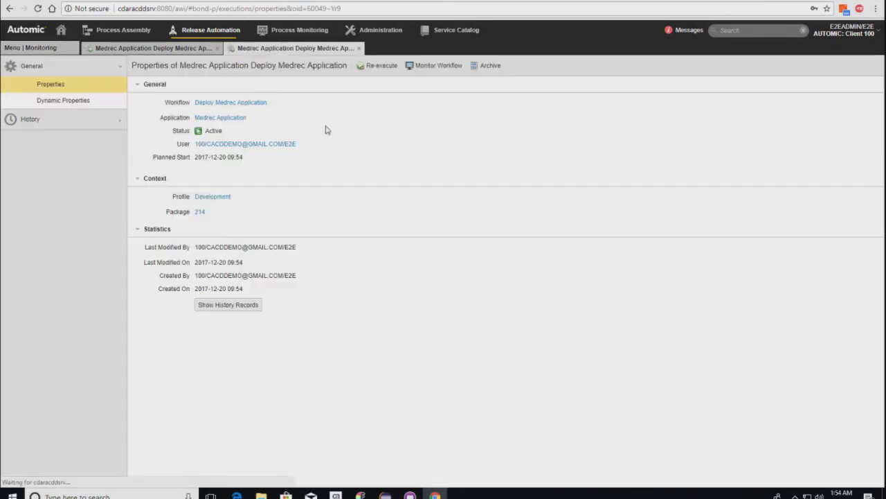
click(429, 68)
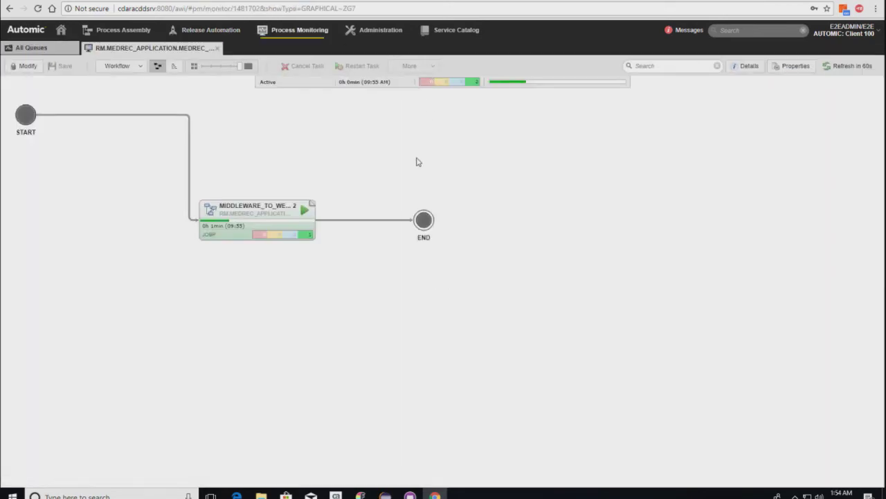
click(311, 207)
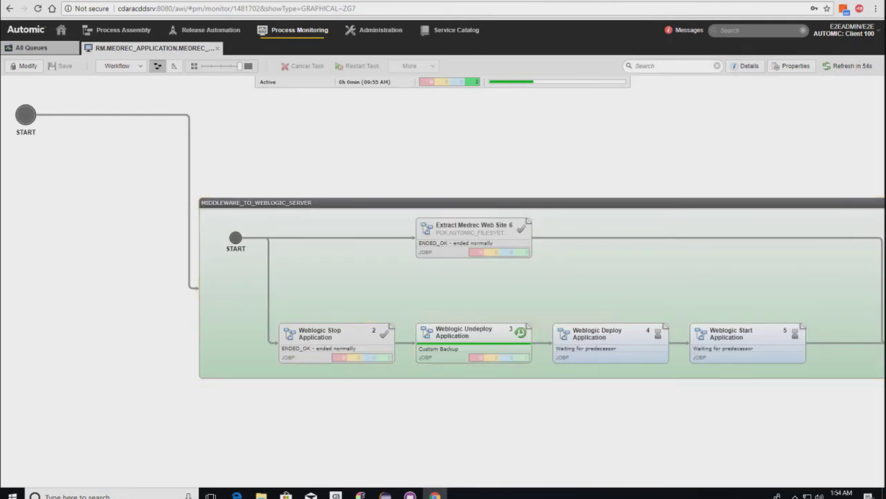
Step: Switch to the MedRec start page and reload it to check the application during deployment
click(87, 0)
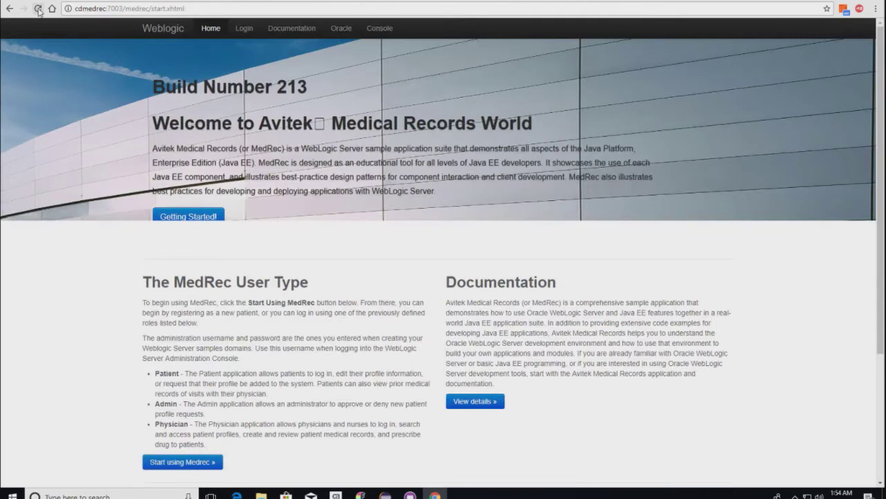
key(F5)
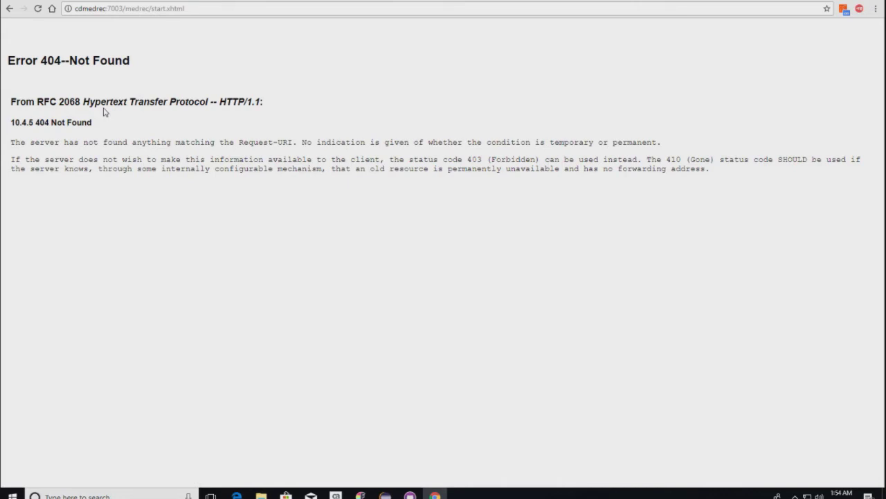
Step: Return to Automic's workflow monitor and refresh it twice to follow the WebLogic undeploy, deploy and start tasks
click(480, 1)
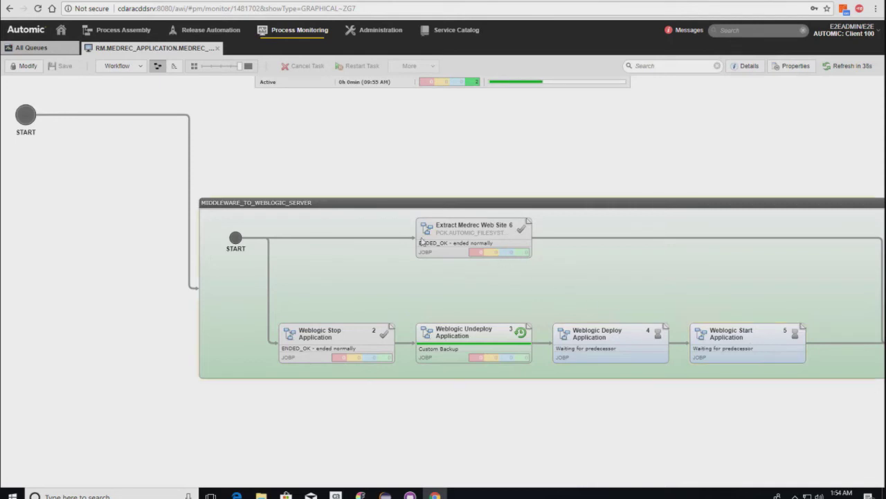
mouse_move(530, 250)
click(854, 66)
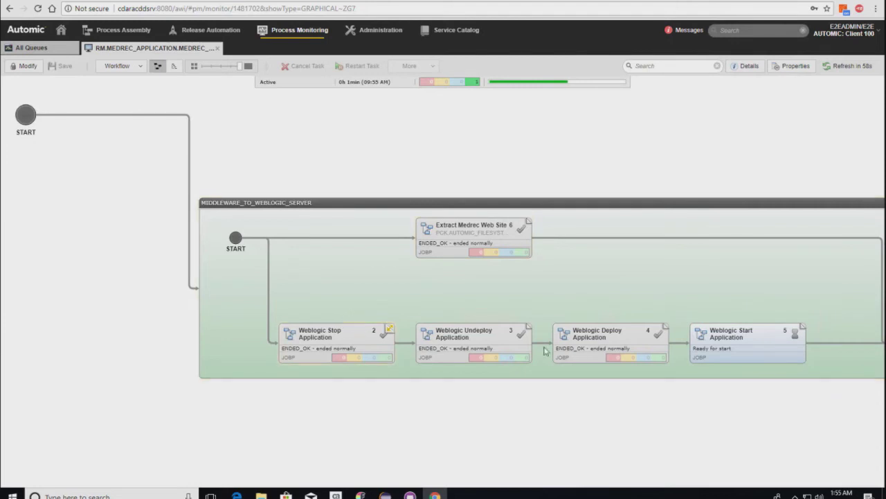
click(853, 70)
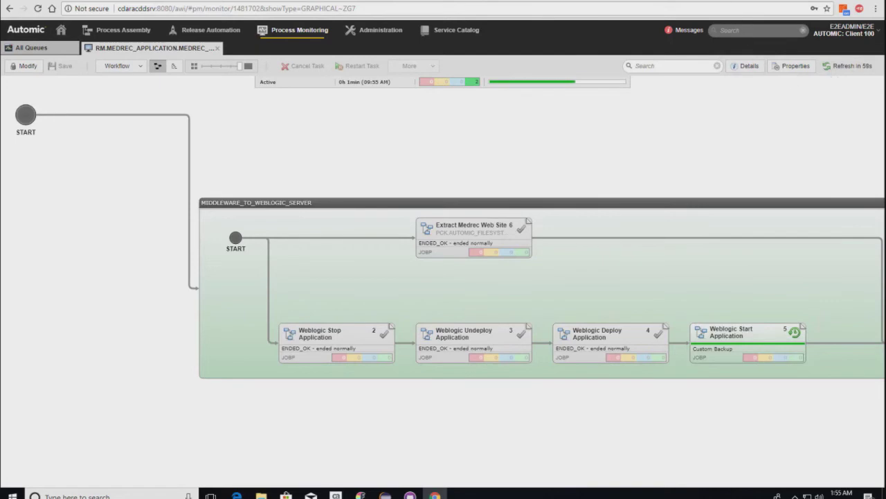
Step: Reload the MedRec start page and the Physician login page to check the newly deployed build and graphic
click(730, 2)
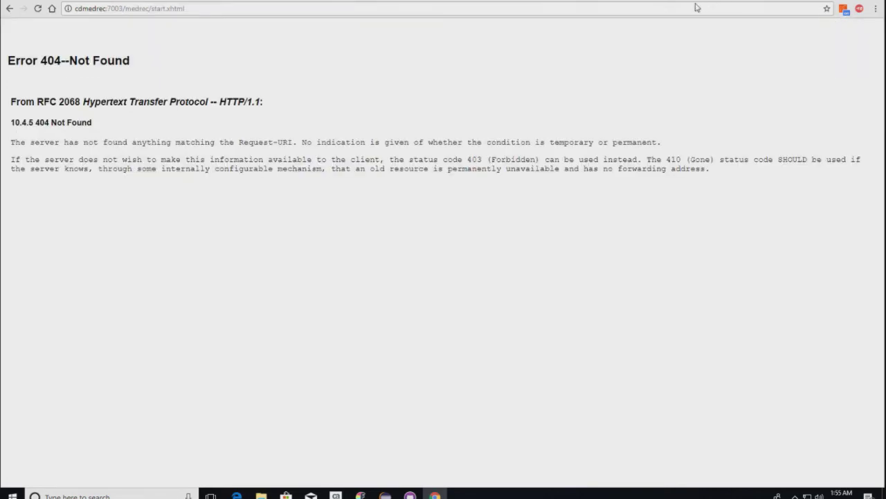
click(38, 8)
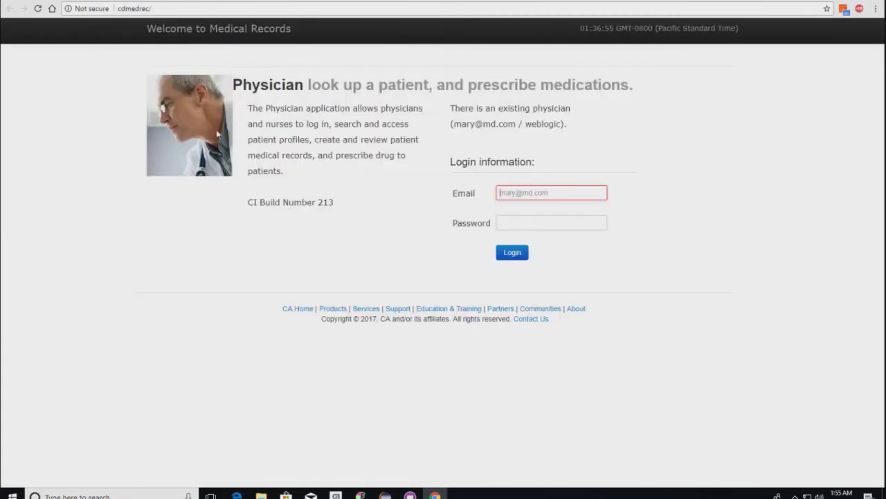
click(37, 8)
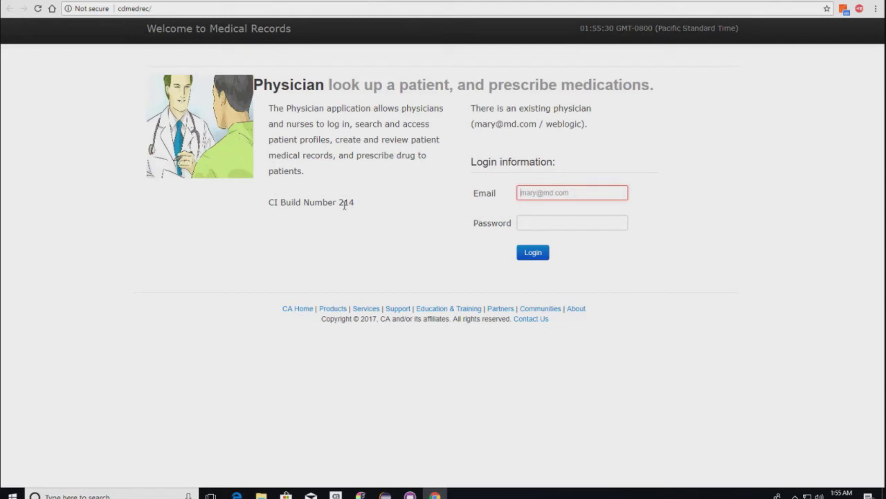
Step: Switch to CDDirector and review the testing tasks below the WebLogic deployment in the Development phase
click(127, 9)
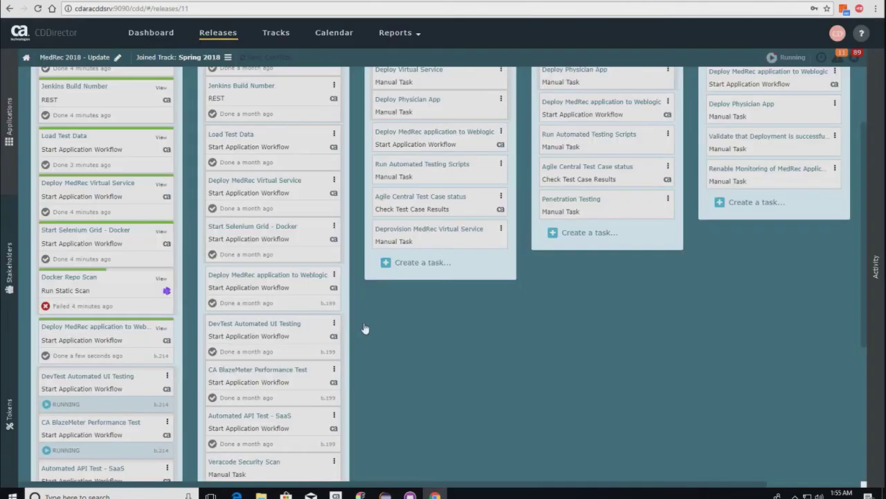
scroll(402, 339, down, 2)
scroll(402, 342, down, 1)
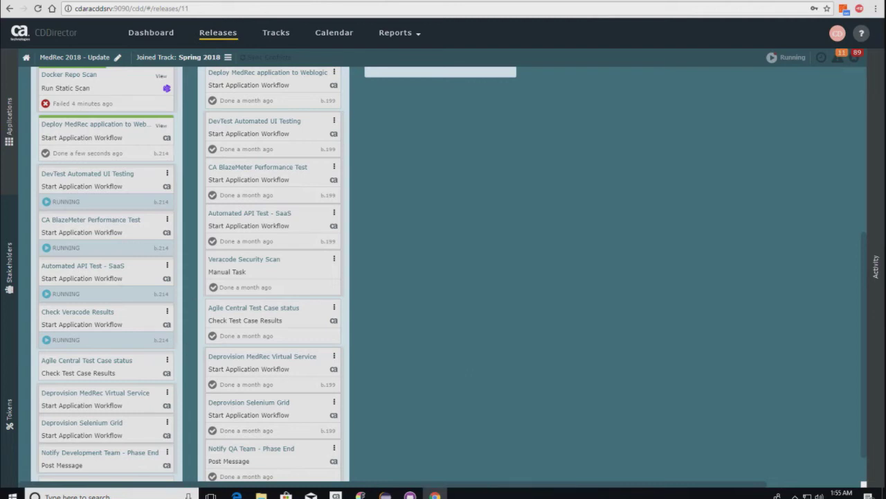
Step: Switch to DevTest Portal, refresh the monitored tests, and open the latest TC3-SeleniumUITest.tst run to view its workflow details
click(163, 1)
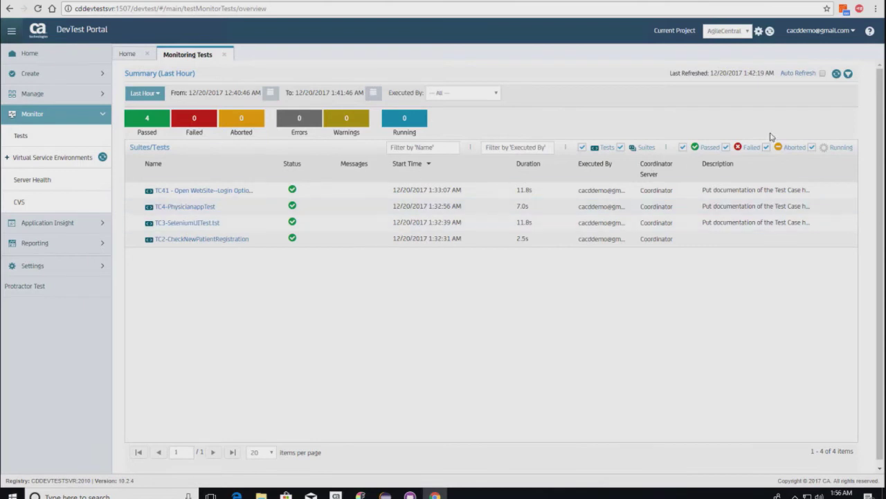
click(837, 73)
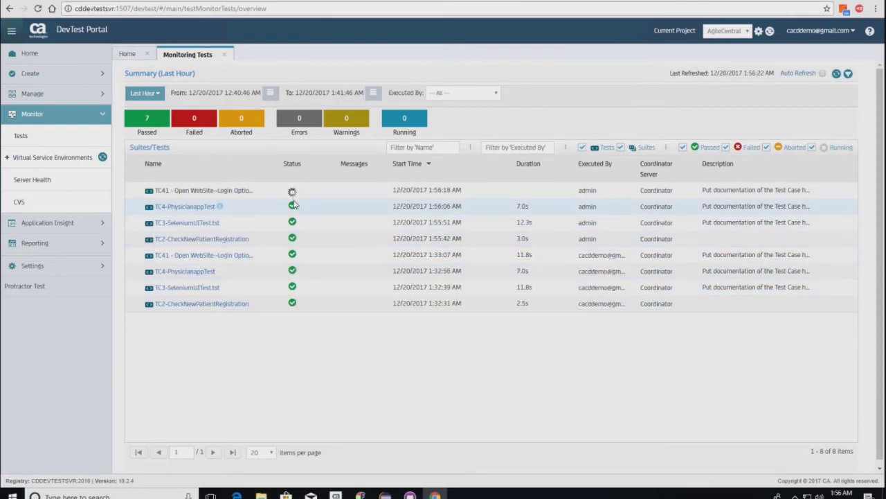
click(200, 226)
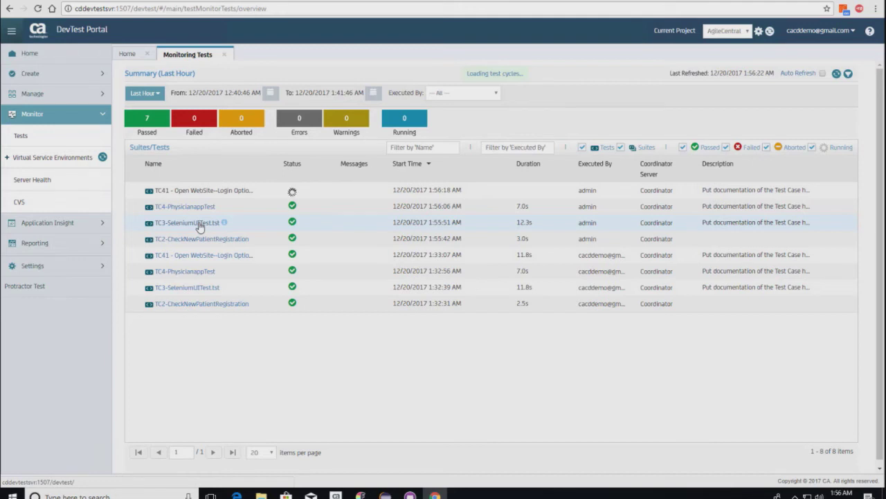
click(198, 224)
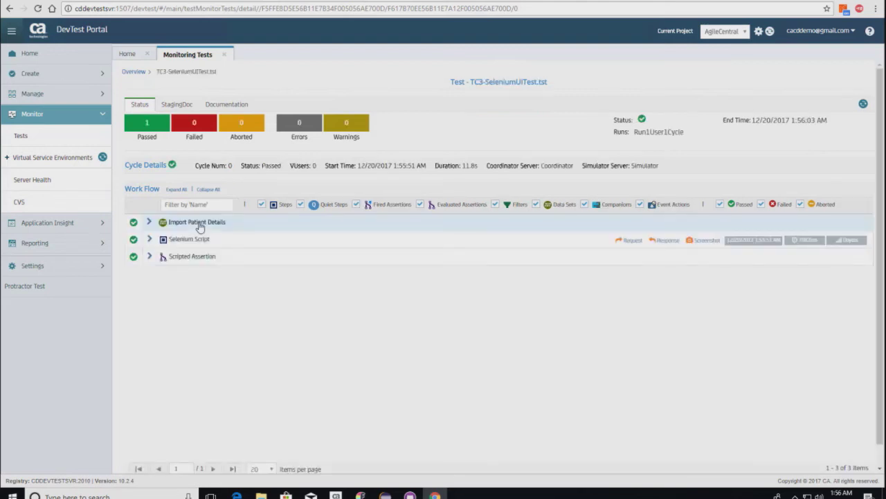
Step: Expand the Import Patient Details data set, highlight the patient's username, and return to the monitored tests overview
click(149, 222)
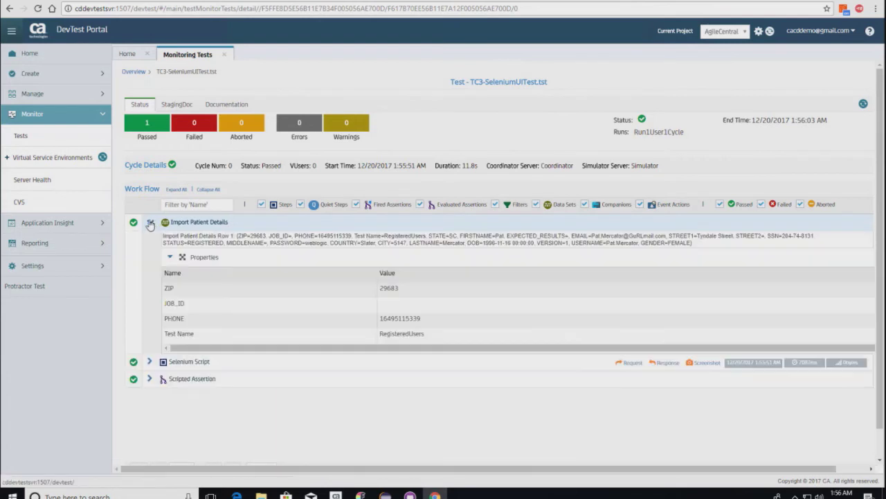
drag(608, 242, 638, 244)
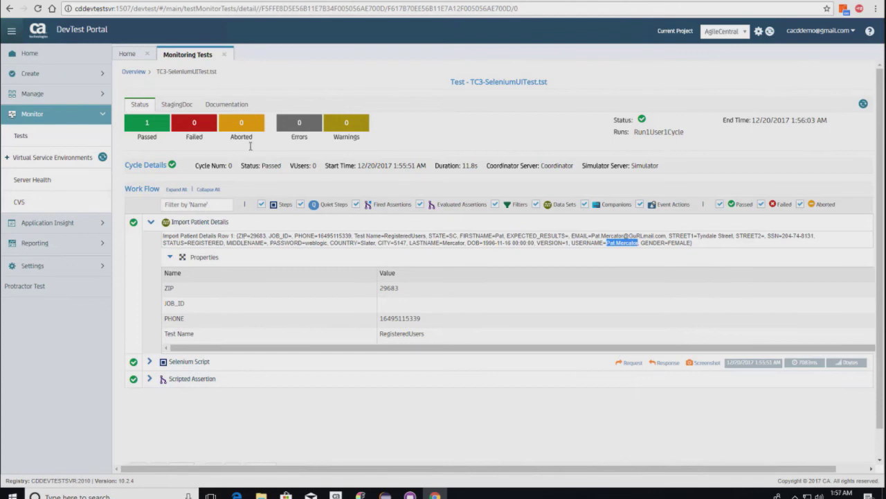
click(135, 72)
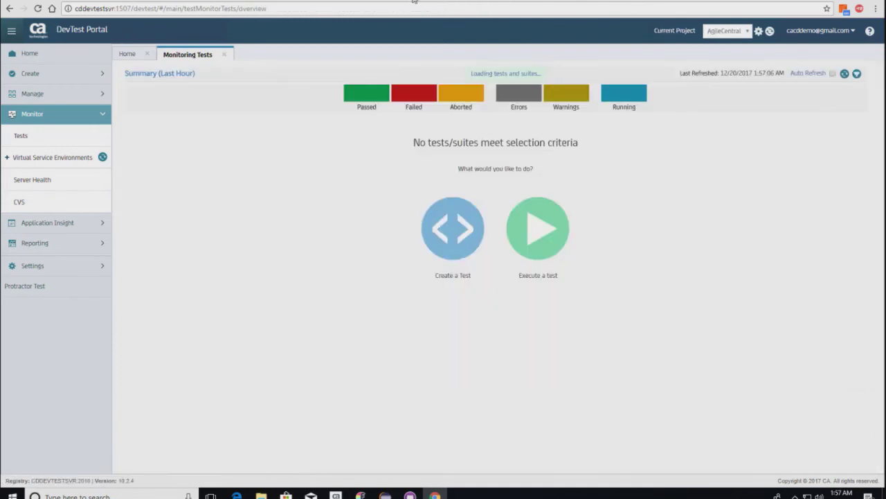
Step: Switch to BlazeMeter and view the current MedRec jMeter v3 - DOD 1 and HSBCAPI_DOD1 test reports
click(413, 1)
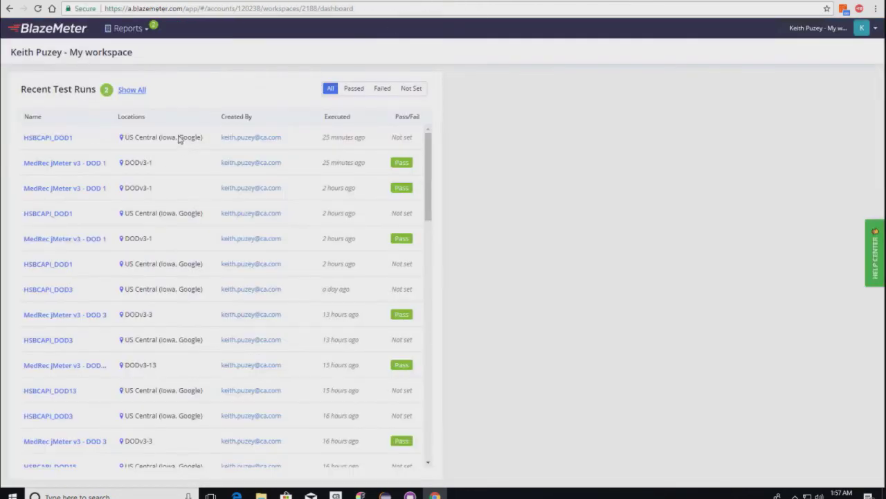
click(137, 34)
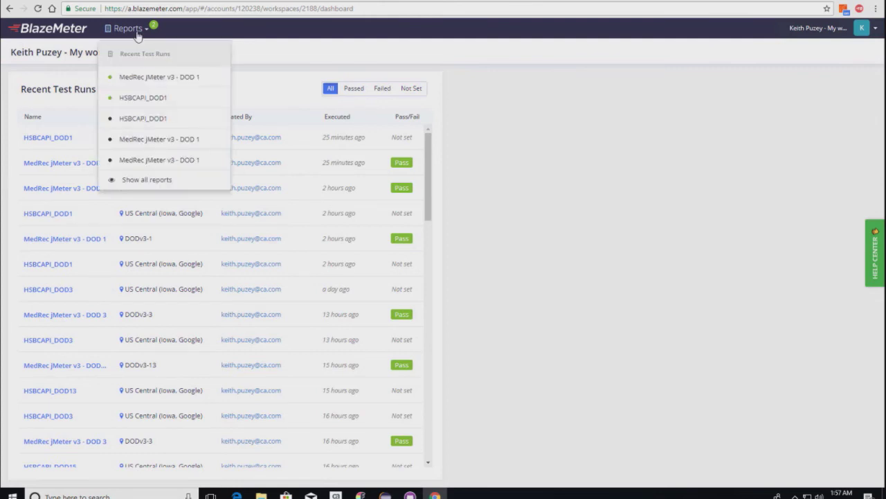
click(141, 78)
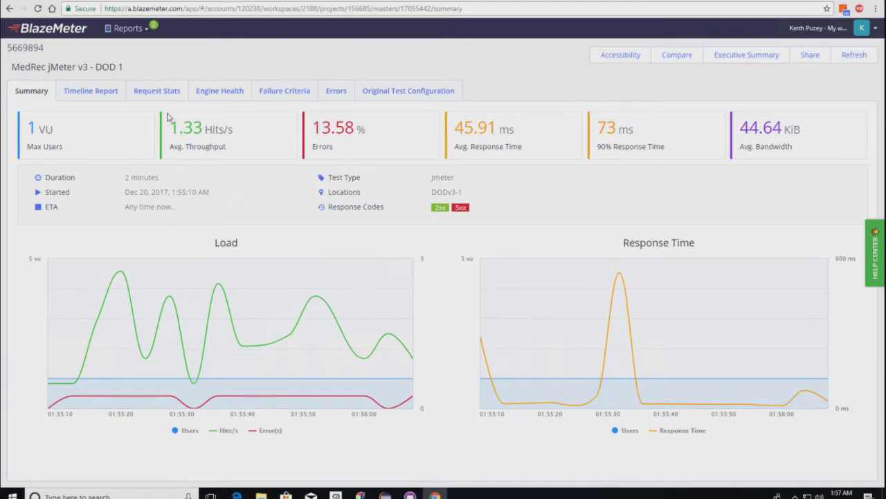
click(132, 30)
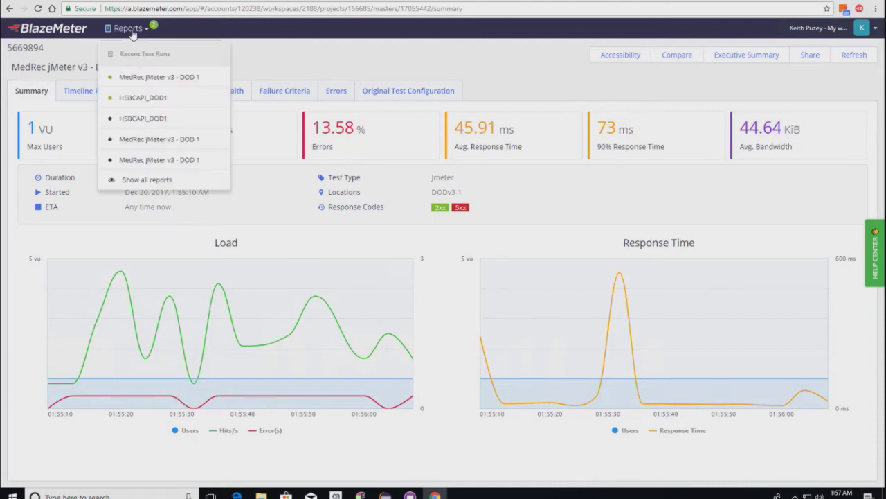
click(136, 98)
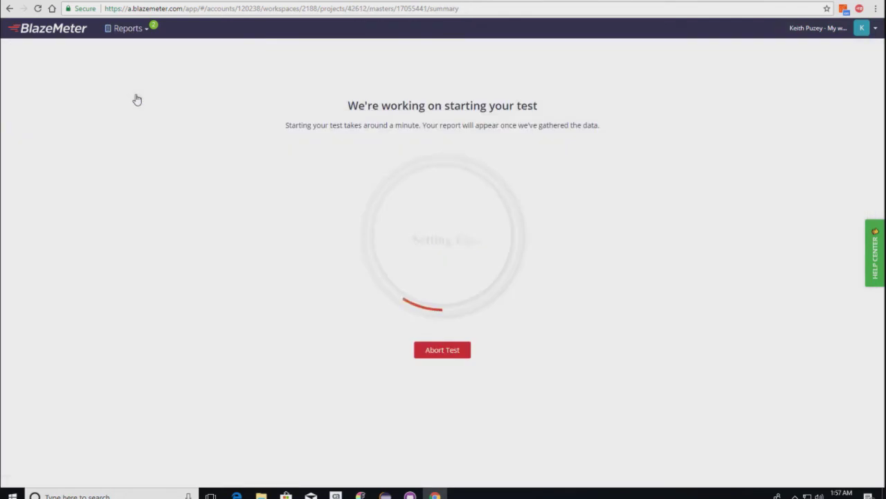
Step: Switch to Veracode, keep the session active, and open the latest scan report for Medrec Application DOD 1
click(109, 0)
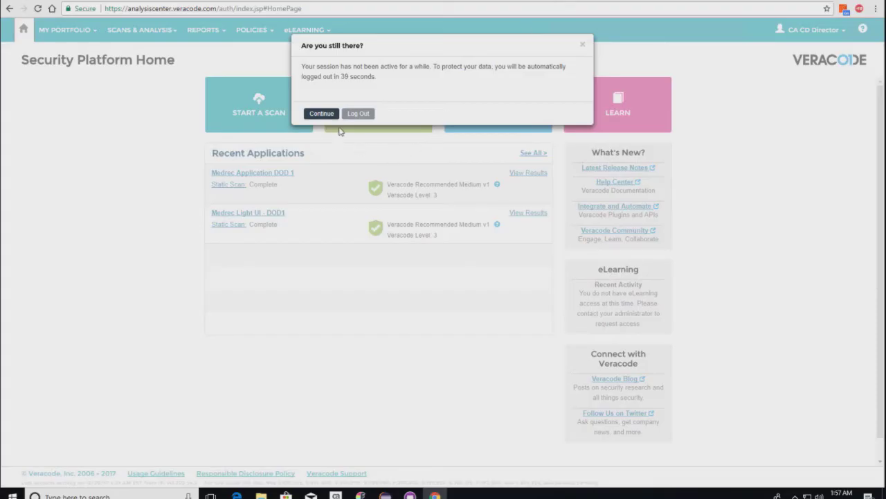
click(322, 113)
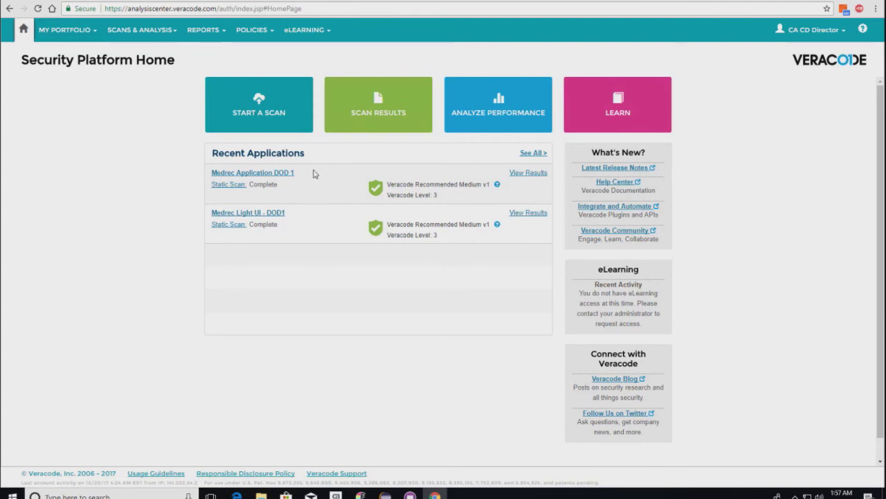
click(285, 174)
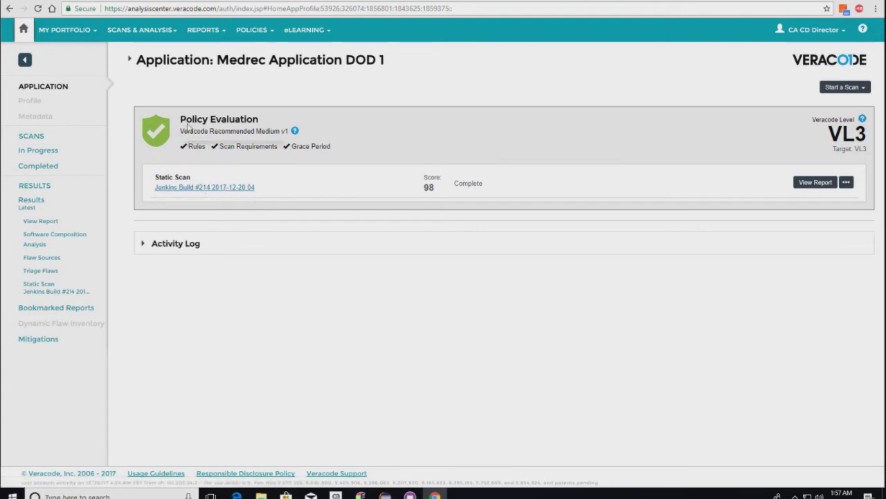
click(814, 183)
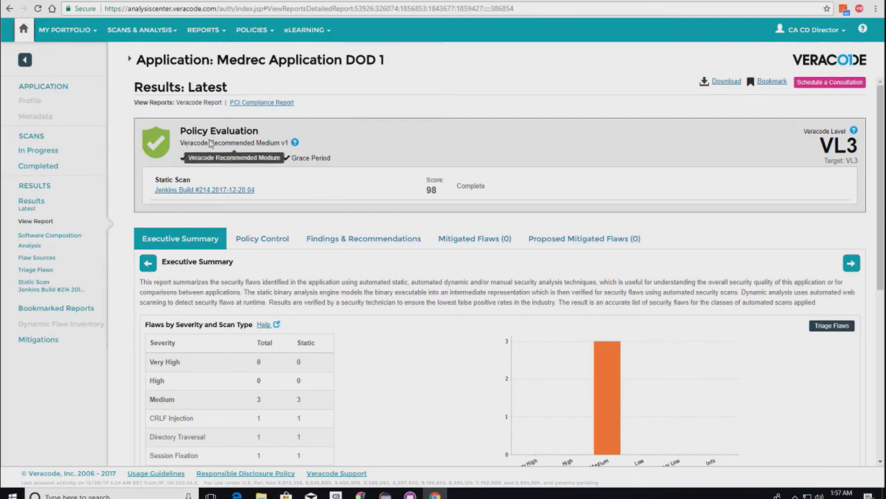
Step: Review the Veracode report's Policy Control rules and its Findings & Recommendations, down to the medium-severity flaws
click(258, 237)
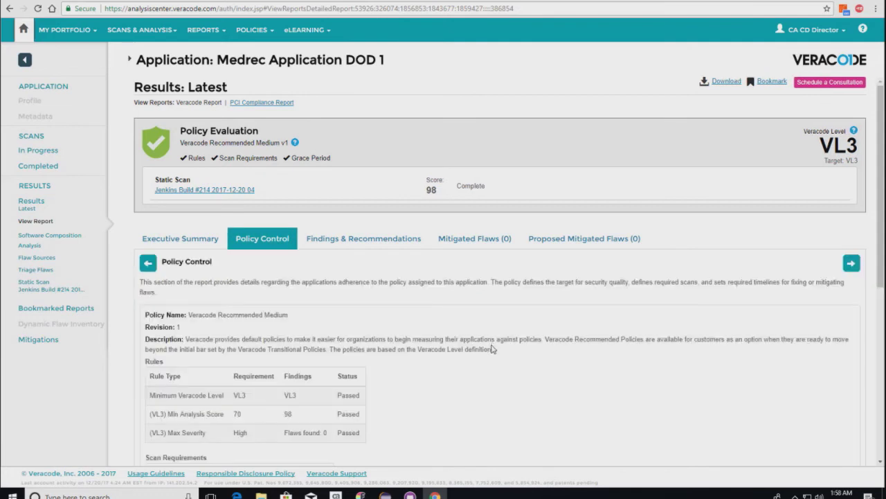
scroll(493, 348, down, 1)
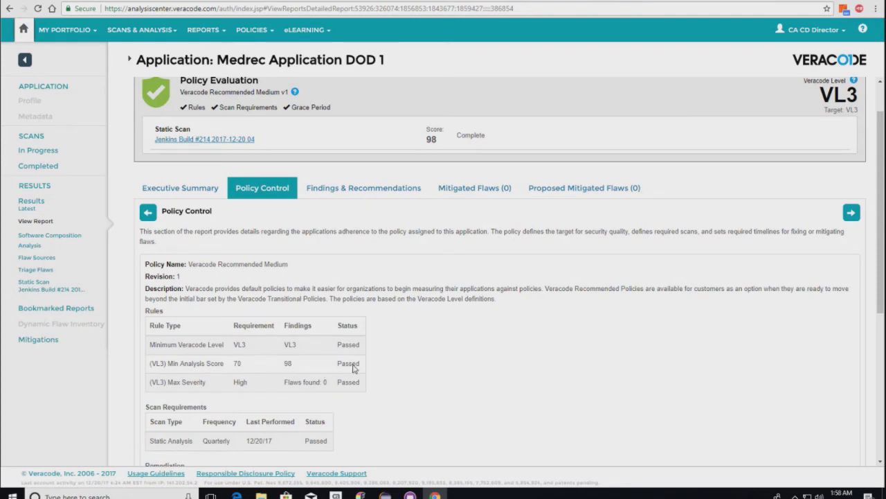
click(390, 190)
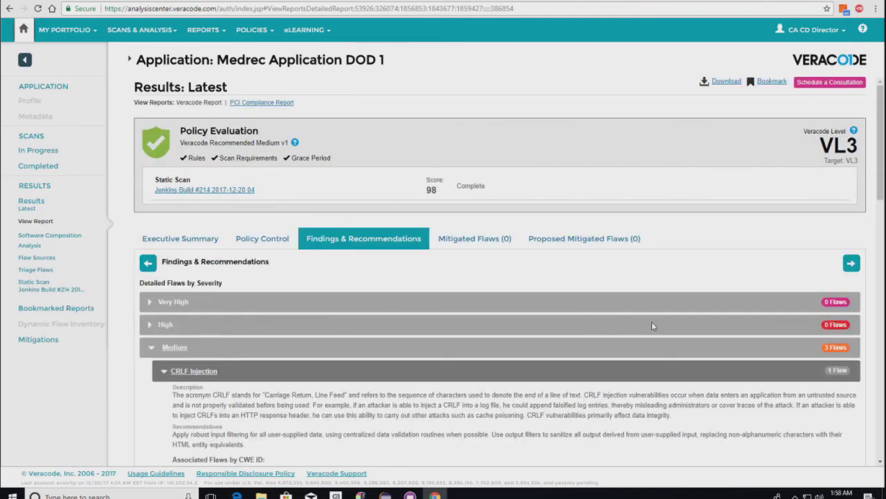
scroll(665, 332, down, 3)
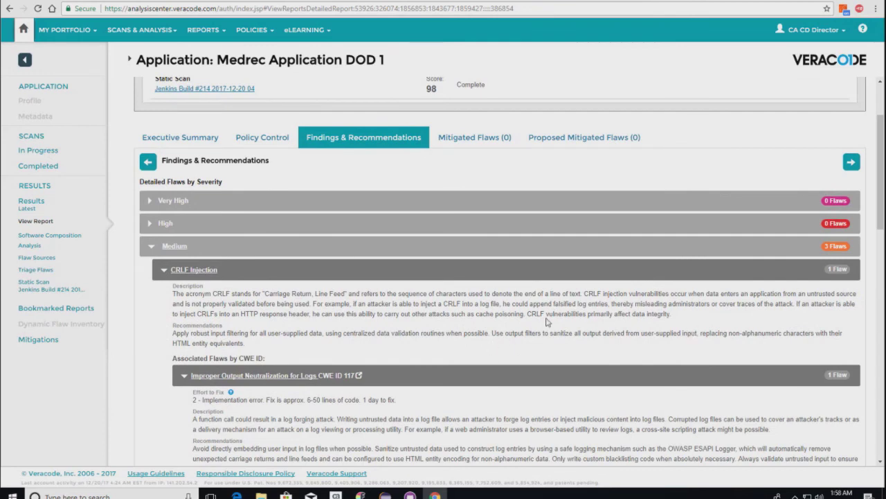
Step: Switch to CDDirector and follow the Development phase's remaining tasks down to Commit build to Repository
scroll(572, 330, down, 1)
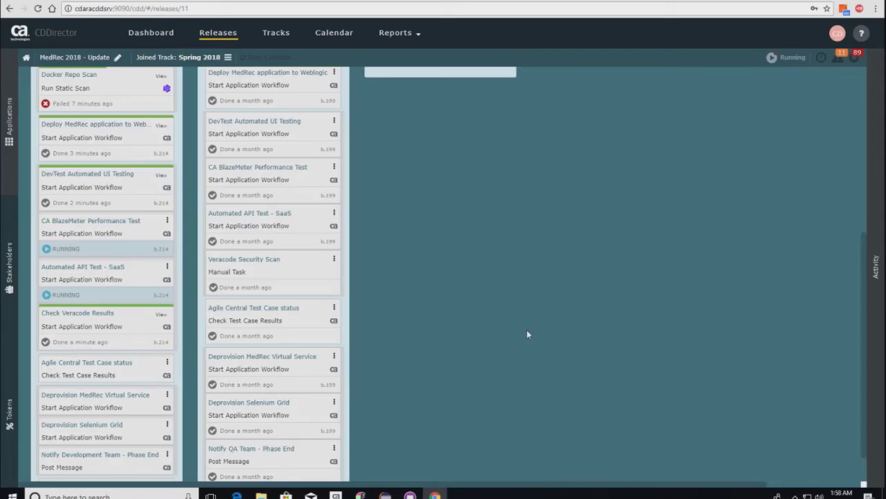
scroll(527, 335, down, 1)
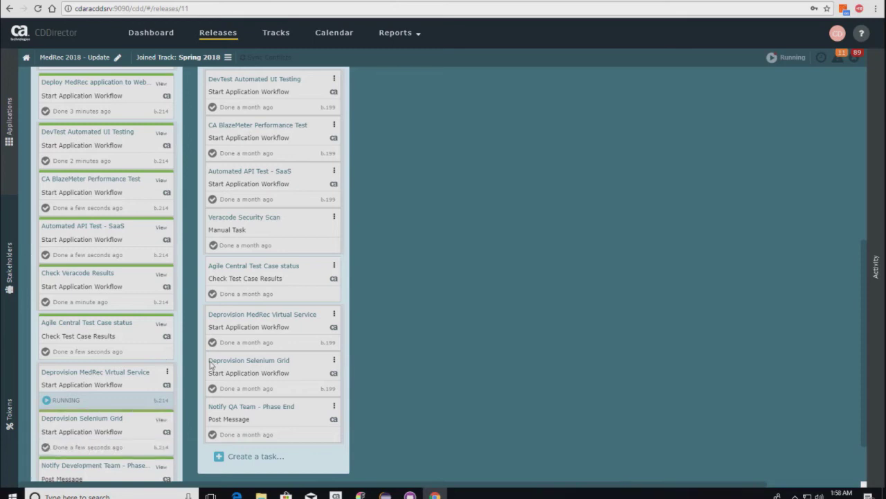
scroll(206, 365, down, 1)
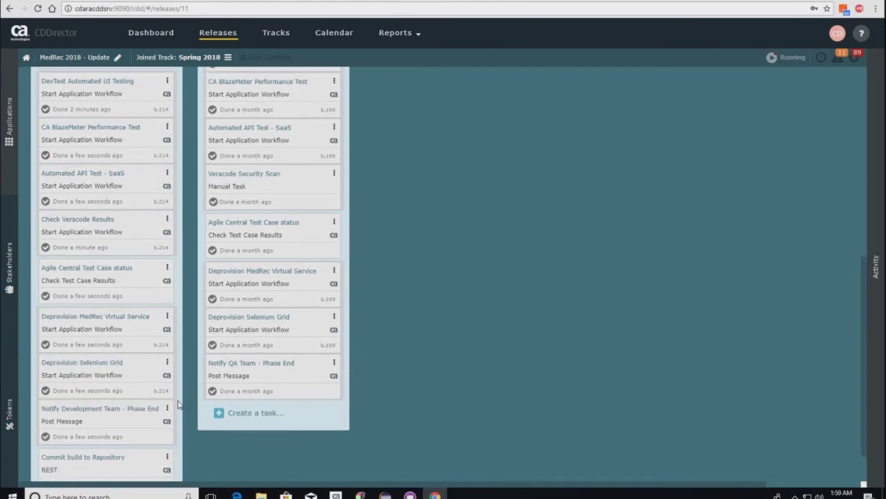
scroll(178, 401, down, 1)
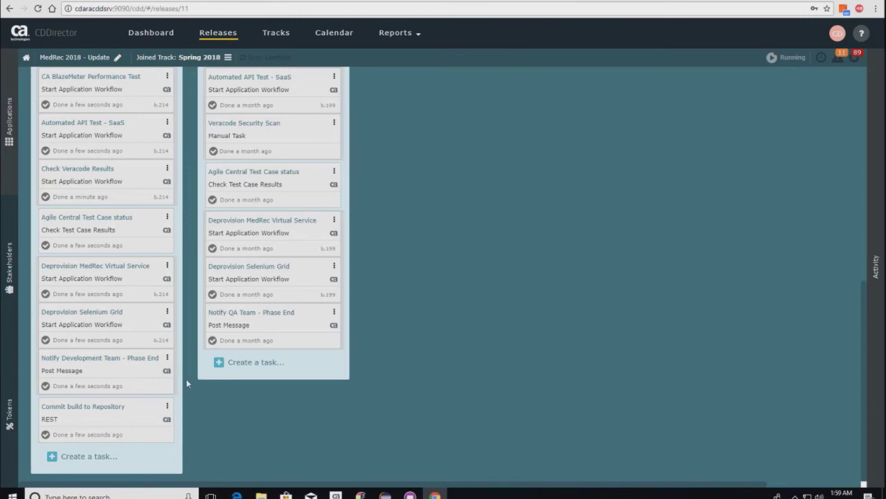
Step: Approve the QA Environment phase and start running it
scroll(187, 377, up, 10)
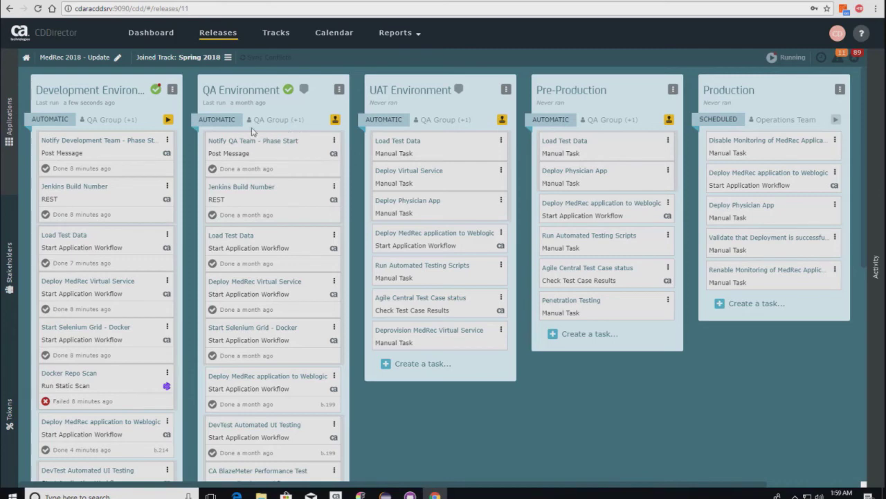
click(337, 122)
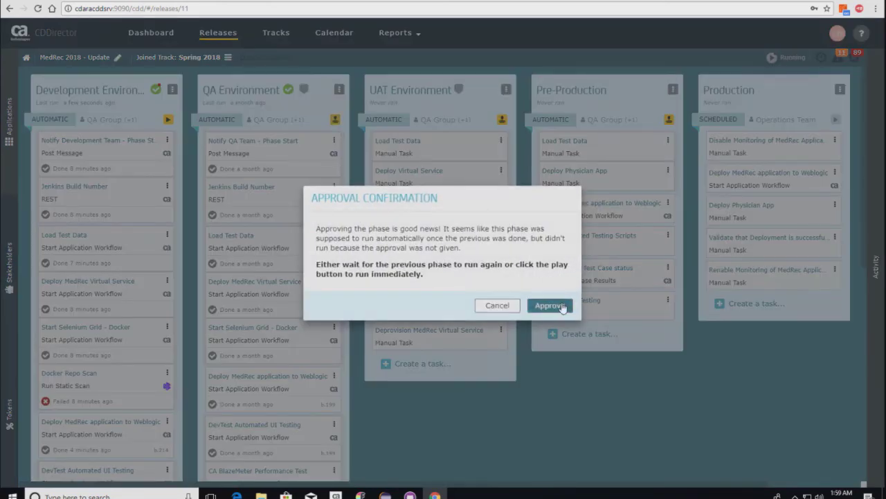
click(563, 306)
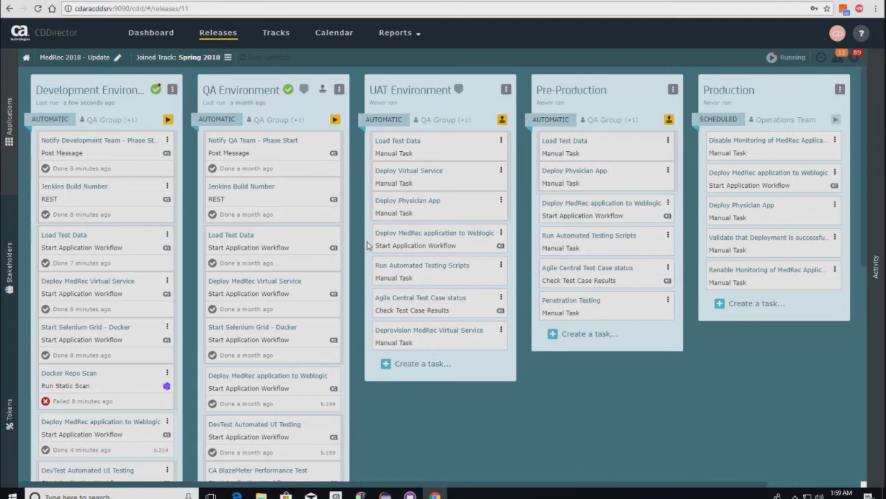
click(335, 119)
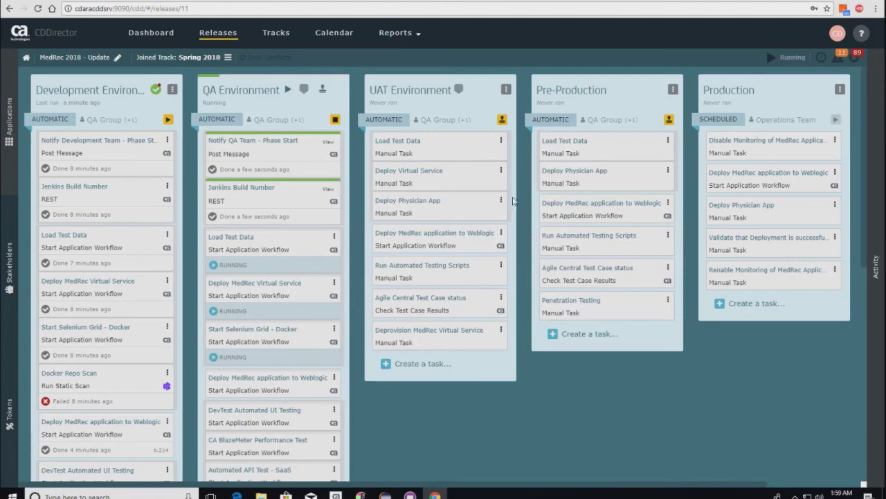
Step: Switch to Flowdock, then widen and reposition its window to show the deployment messages beside the inbox
click(360, 494)
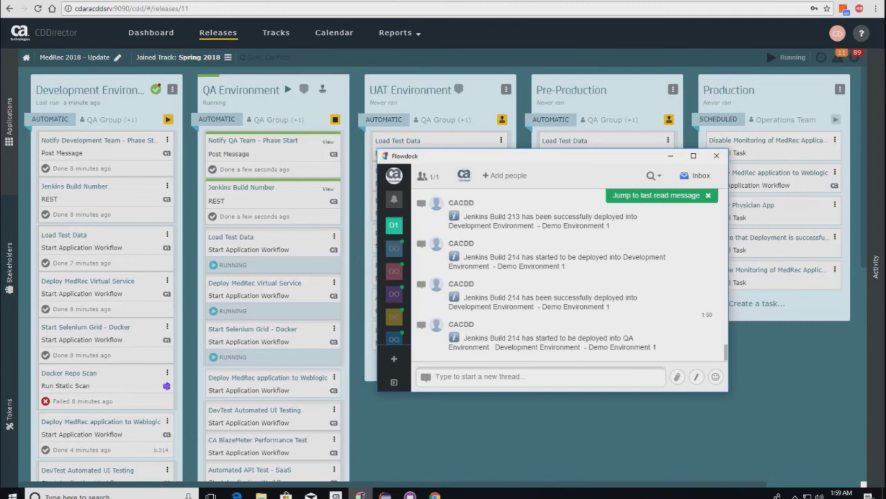
right_click(393, 225)
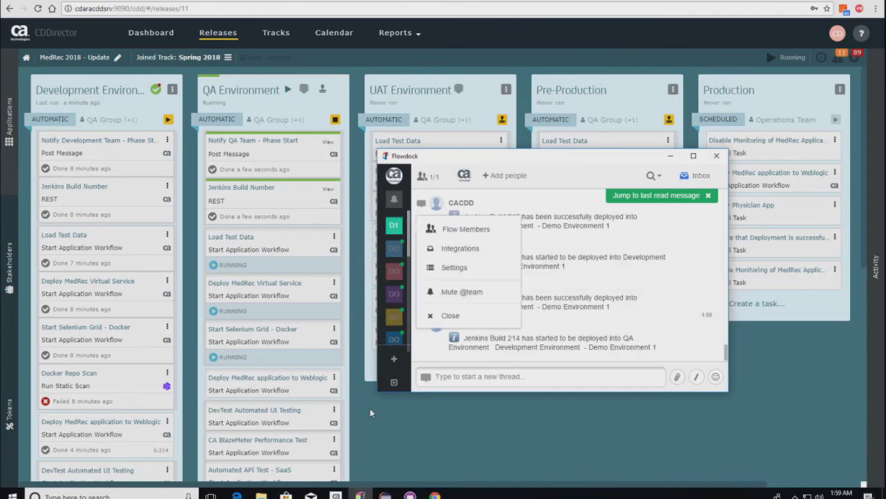
drag(362, 398, 1, 413)
drag(340, 157, 427, 146)
click(304, 343)
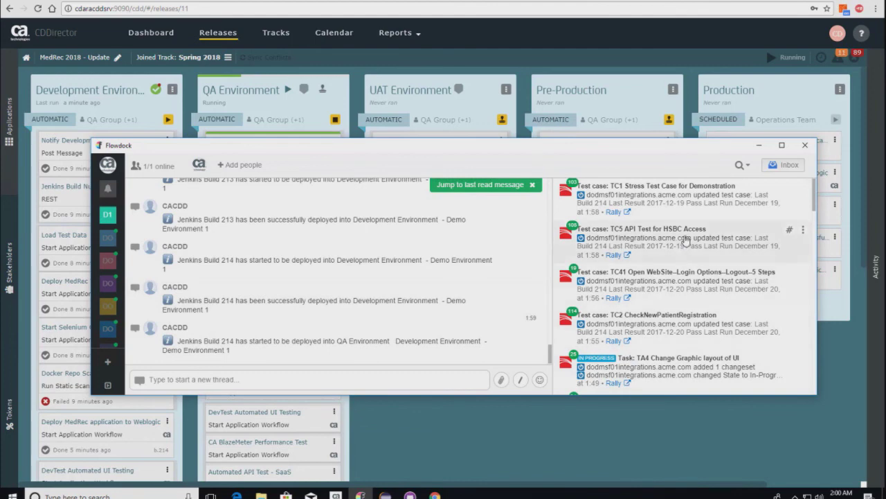
Step: Open the inbox thread for TC1 Stress Test Case for Demonstration, check its build 214 update, and close the thread
click(670, 200)
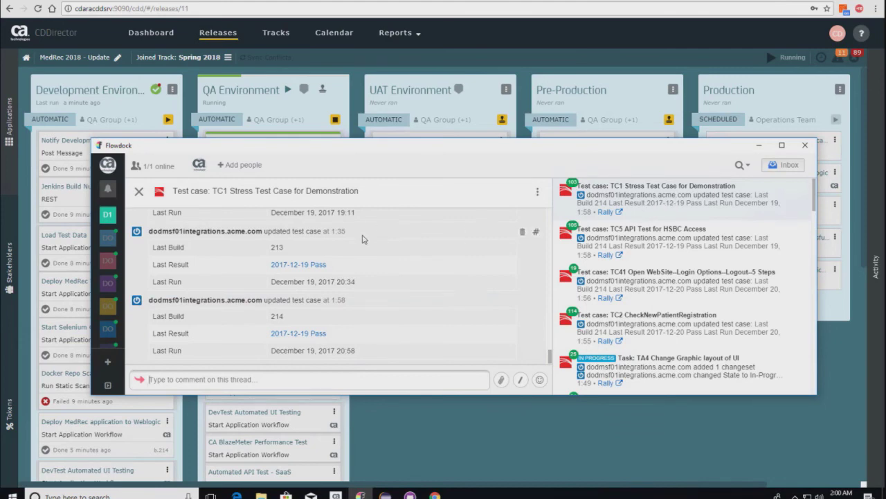
click(140, 193)
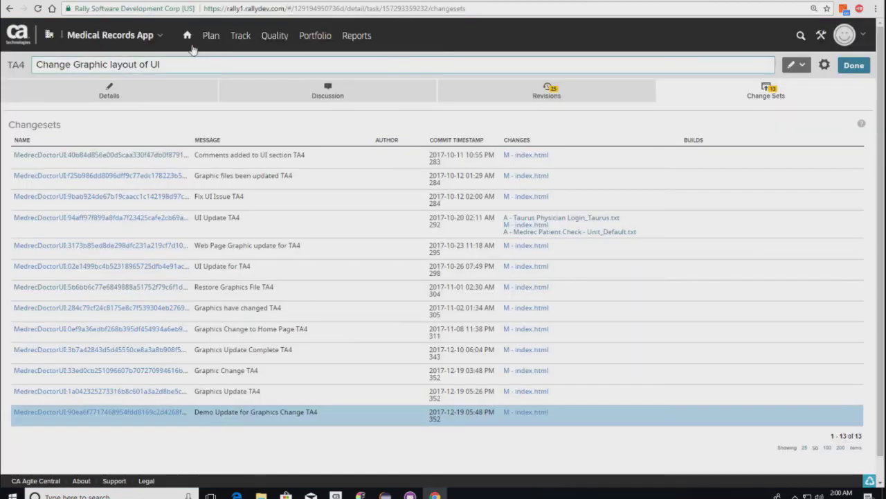
Step: Switch to Agile Central, open My Dashboard, and open TC1's build 214 result from the test case pass/fail history
click(194, 64)
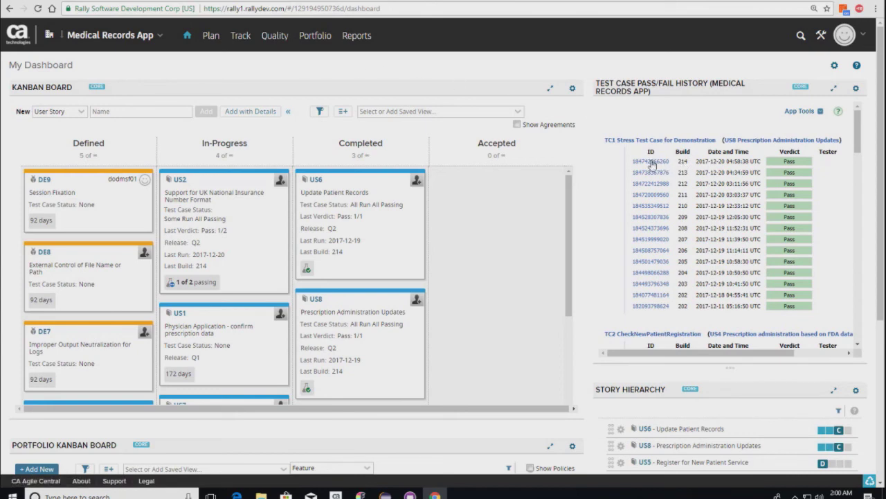
drag(856, 150, 756, 161)
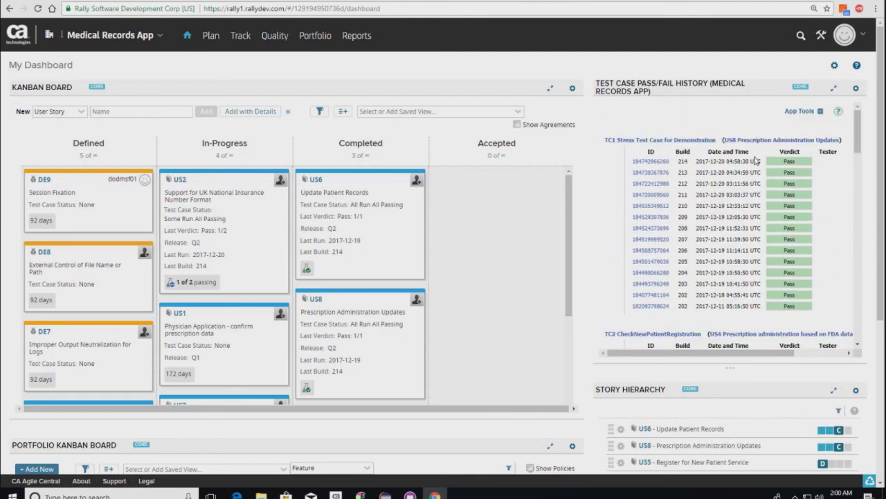
click(656, 163)
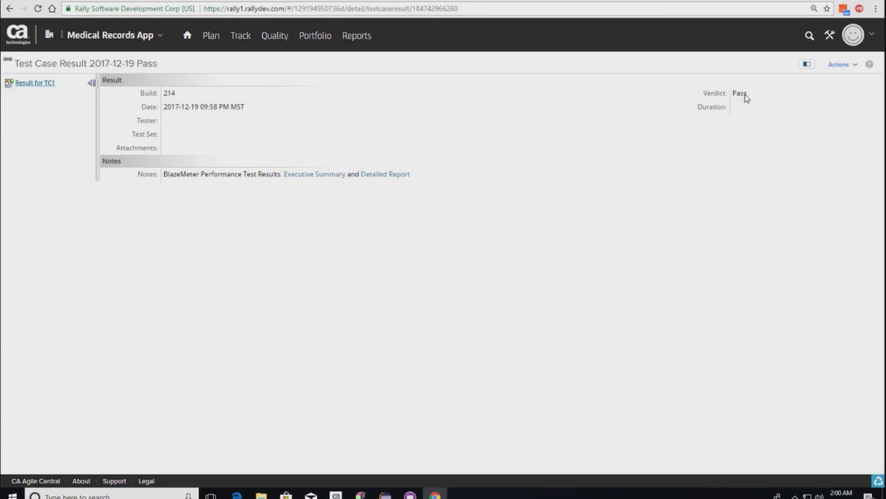
Step: Open the BlazeMeter Executive Summary linked in the result's notes in a new browser tab and view it
right_click(328, 176)
click(344, 183)
click(322, 1)
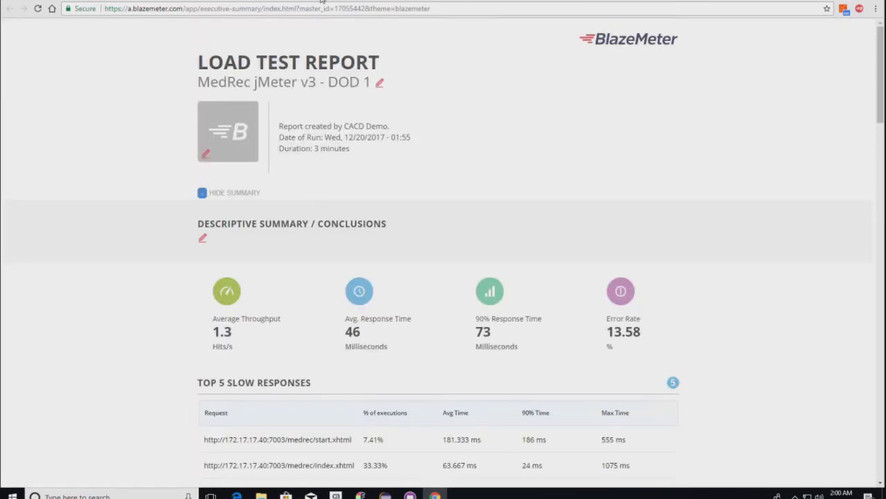